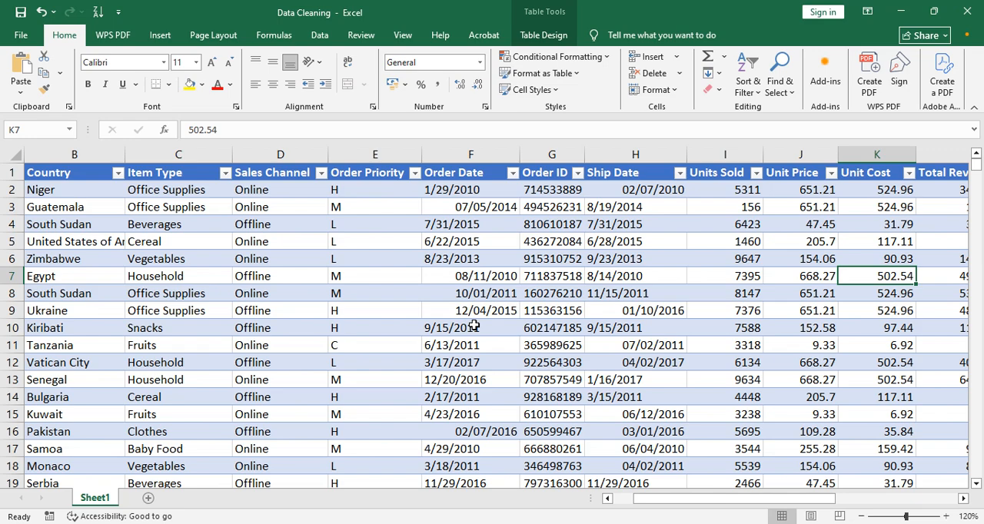
# Examine the Order Date and Ship Date columns and compare the number formats of several Order Date cells.
pyautogui.click(469, 152)
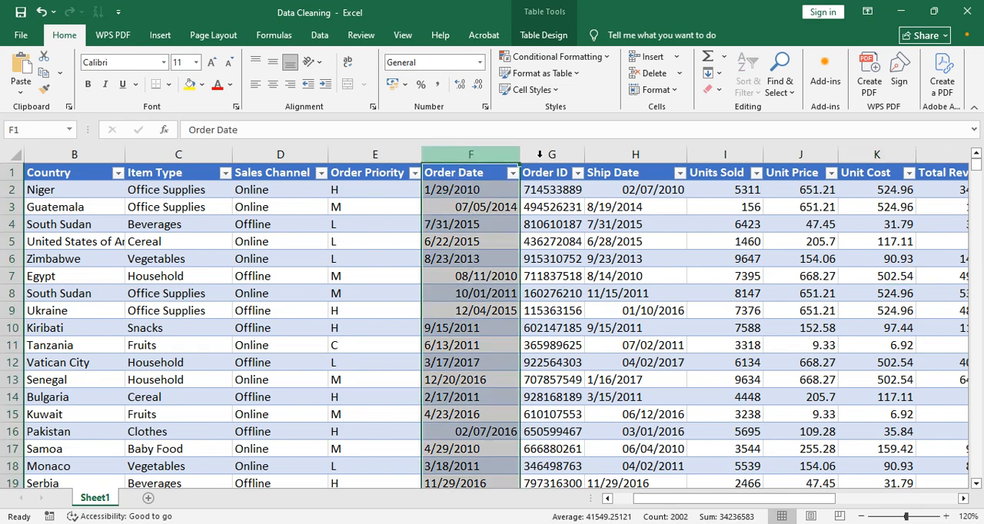
pyautogui.click(467, 174)
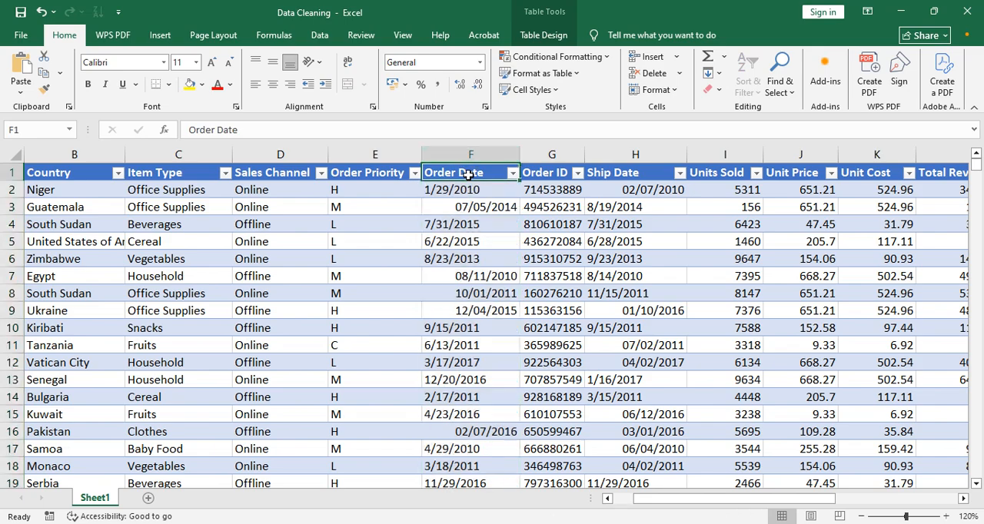
pyautogui.click(637, 153)
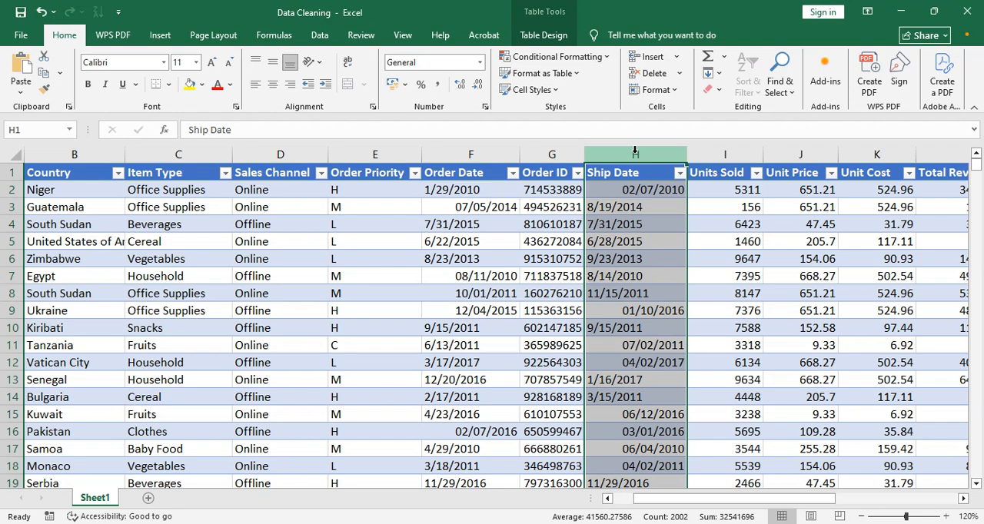
pyautogui.click(460, 153)
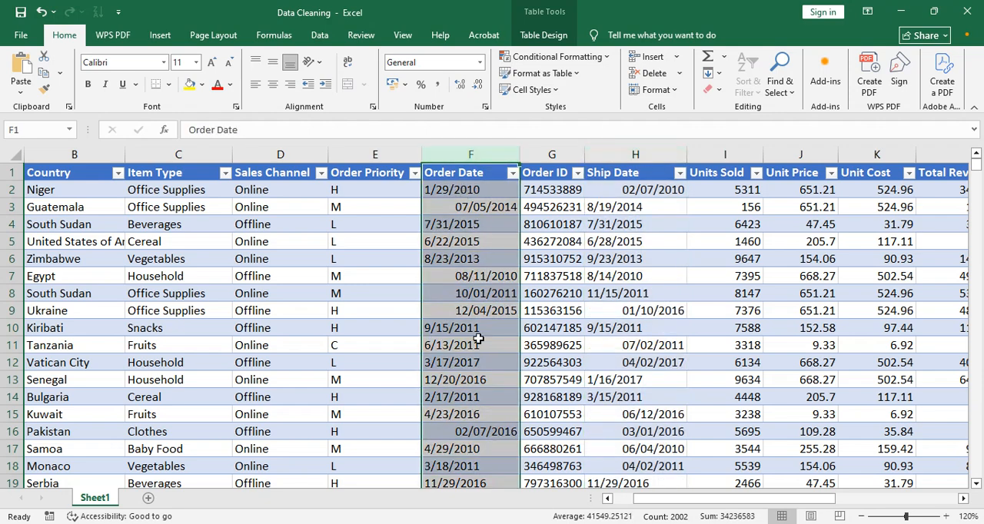
pyautogui.click(478, 308)
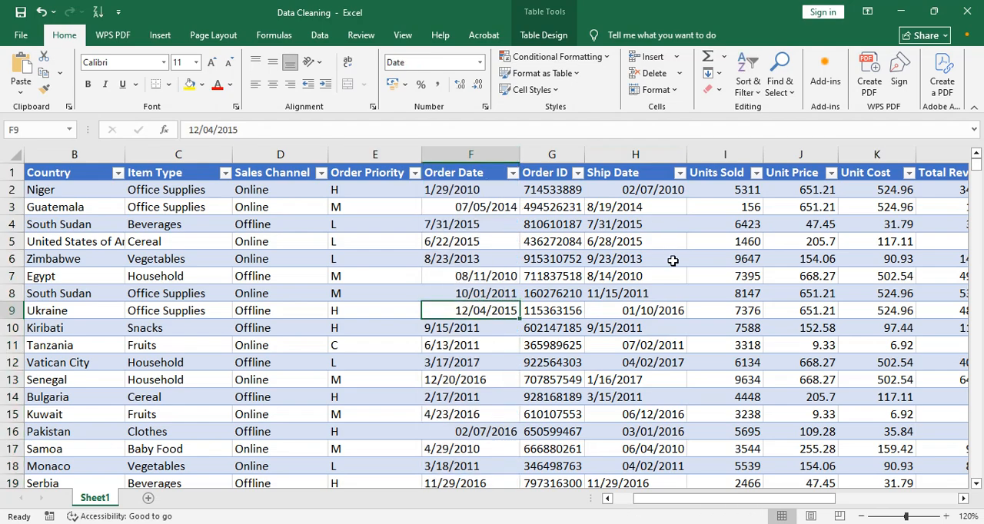
pyautogui.click(469, 192)
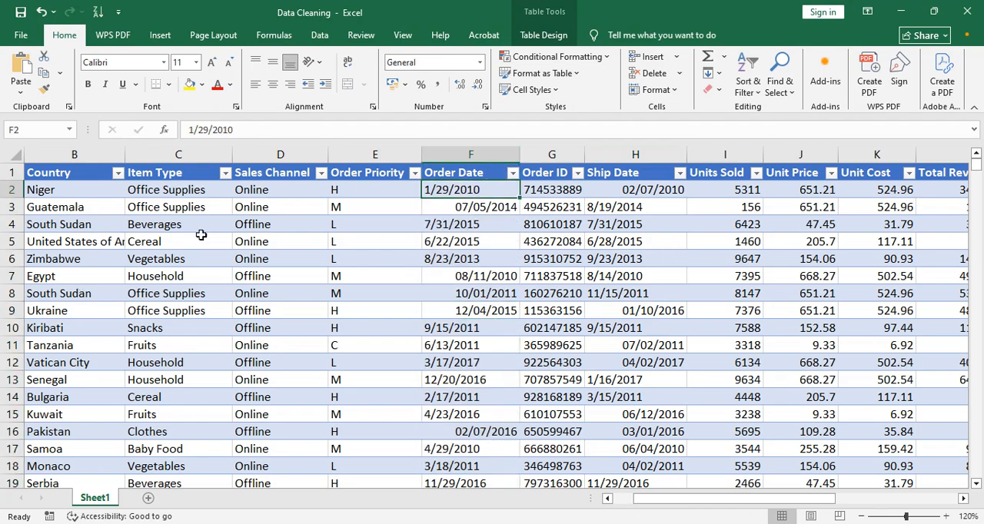
pyautogui.click(481, 205)
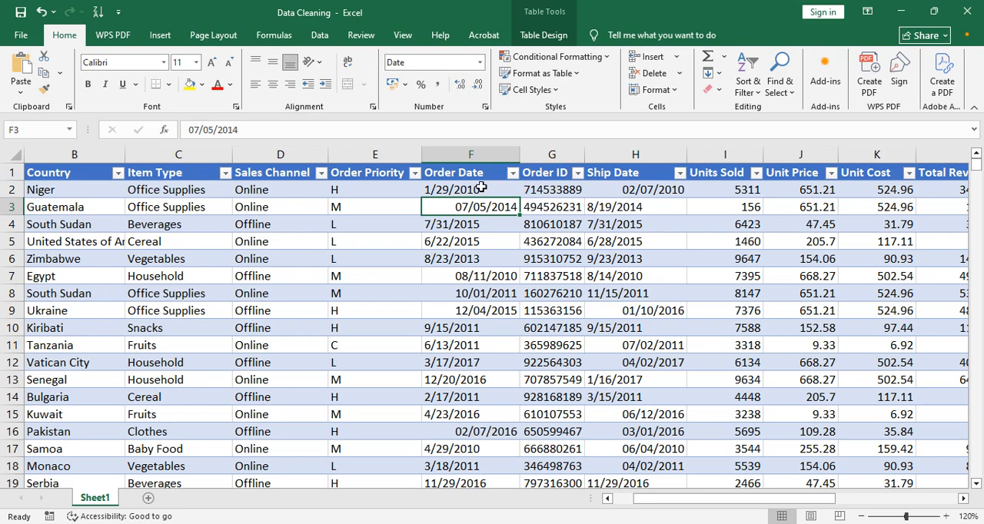
pyautogui.click(455, 189)
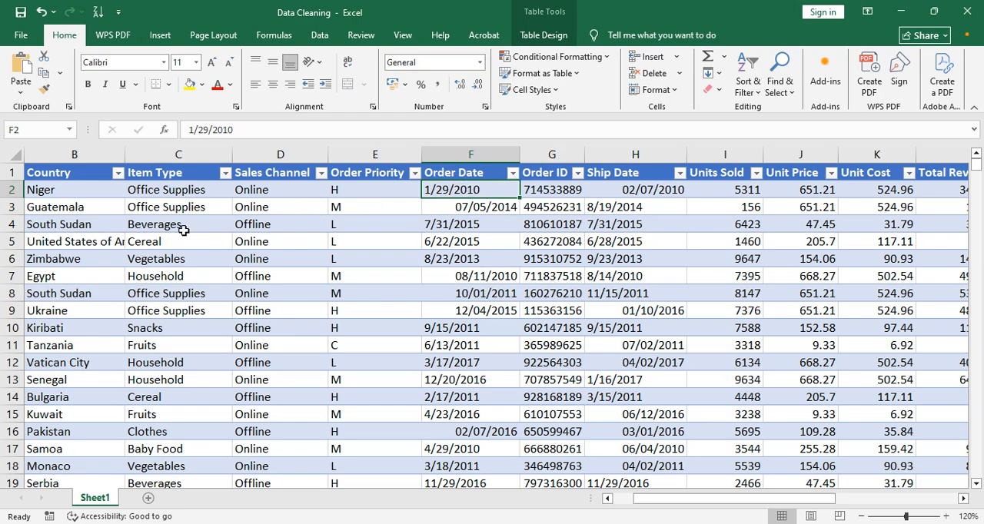
pyautogui.click(478, 209)
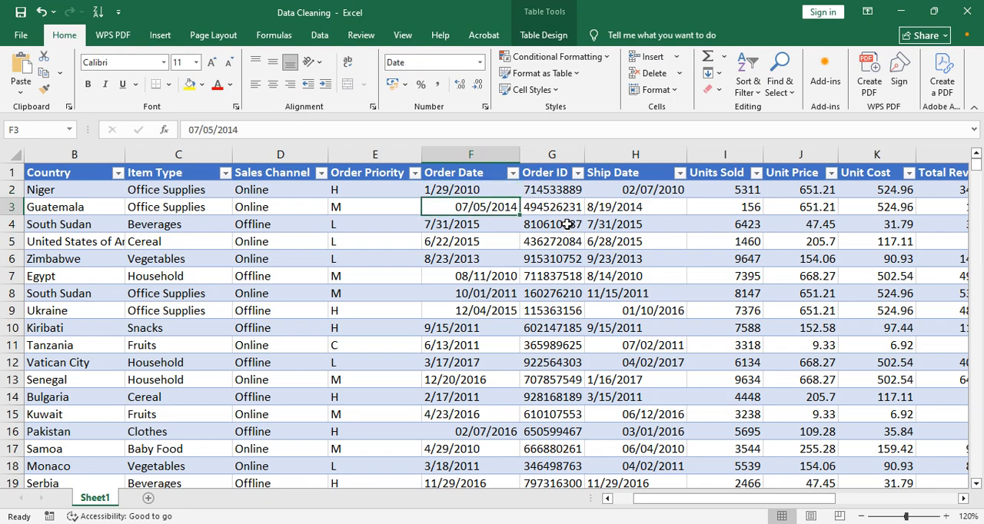
pyautogui.click(472, 274)
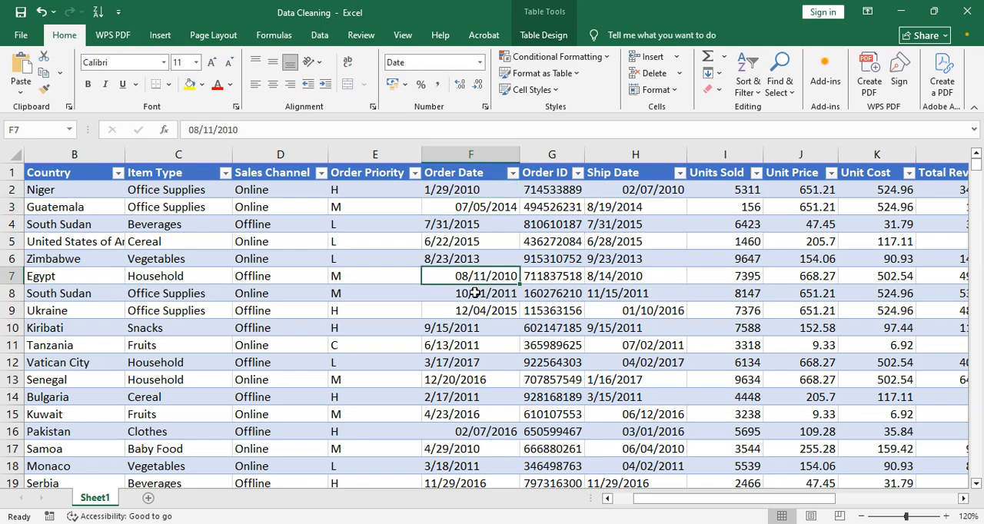
pyautogui.click(474, 292)
pyautogui.click(477, 310)
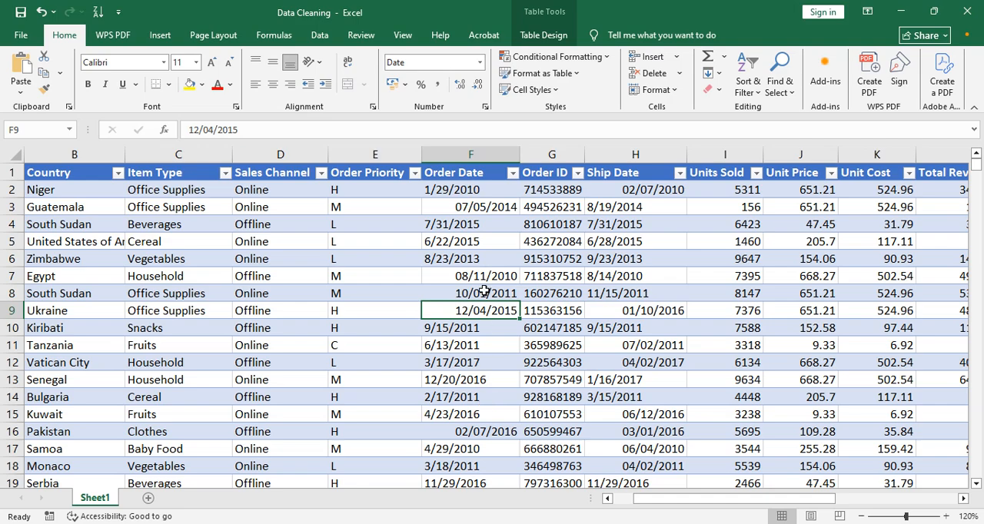
# Convert the Order Date column to real dates with Text to Columns, using delimited data and the MDY date format.
pyautogui.click(466, 150)
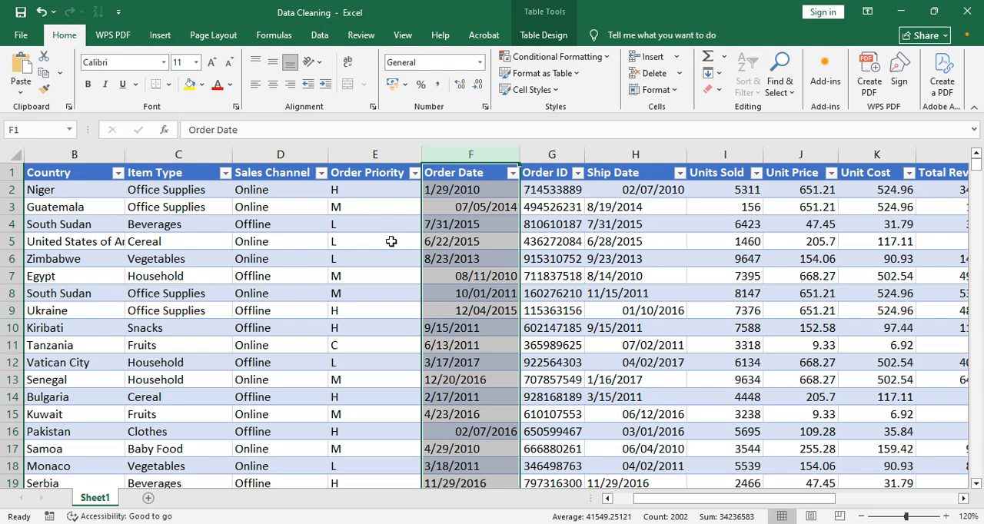
pyautogui.click(319, 37)
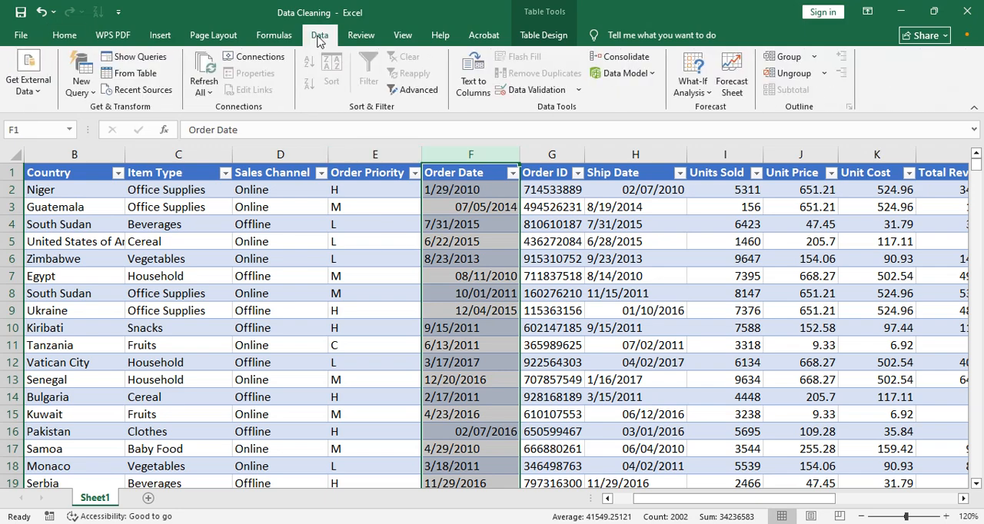
pyautogui.click(473, 93)
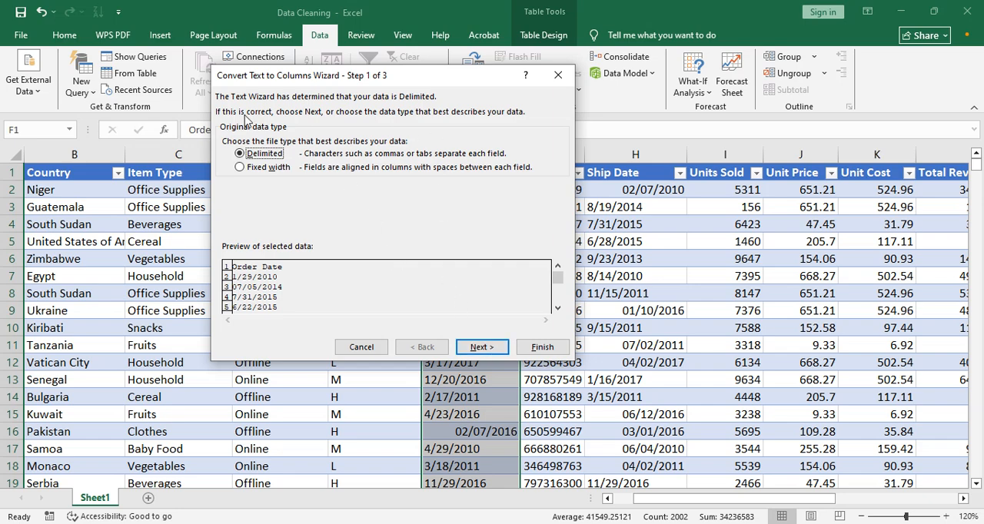
pyautogui.click(481, 347)
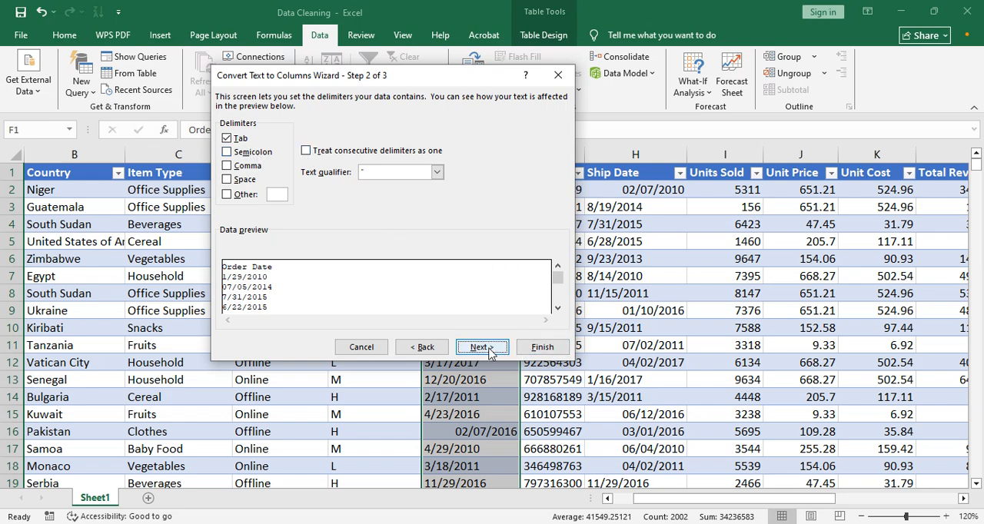
pyautogui.click(486, 350)
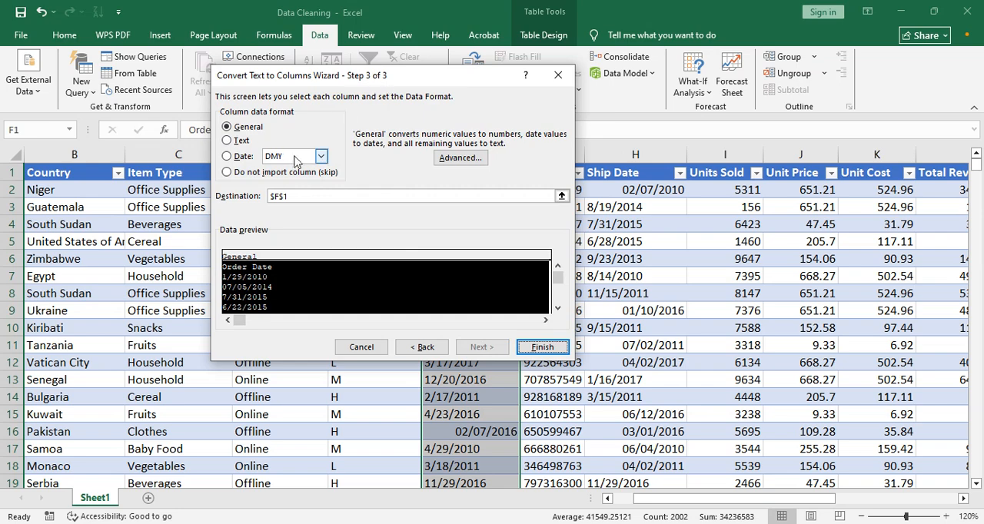
pyautogui.click(227, 157)
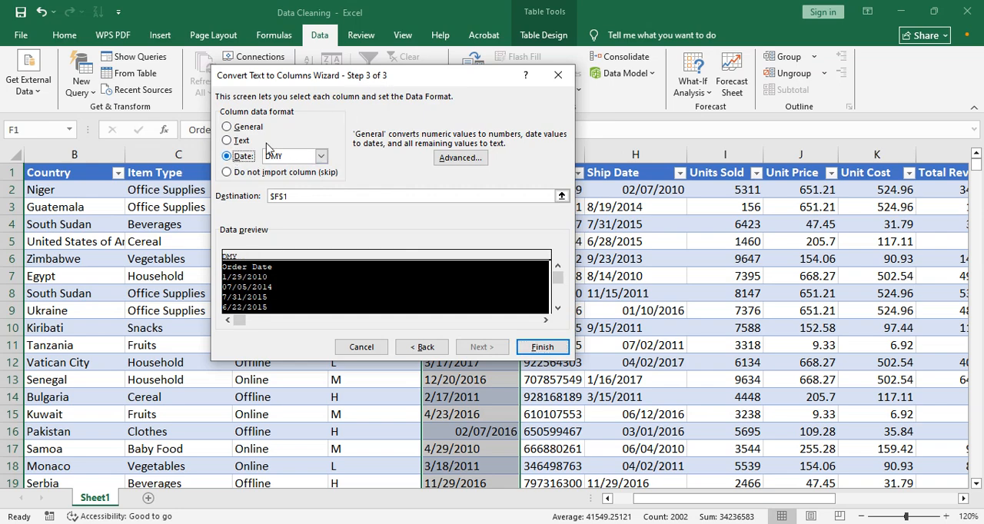
pyautogui.click(322, 157)
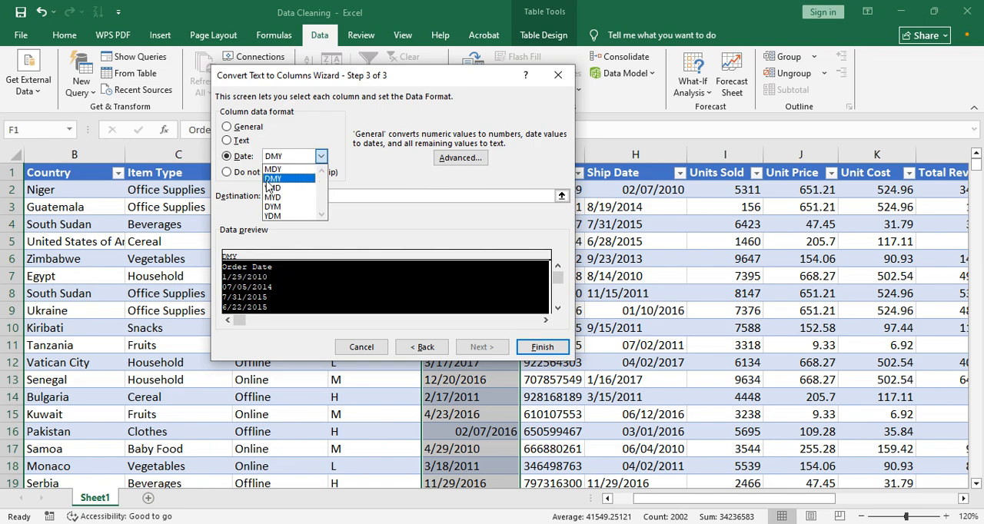
pyautogui.click(421, 79)
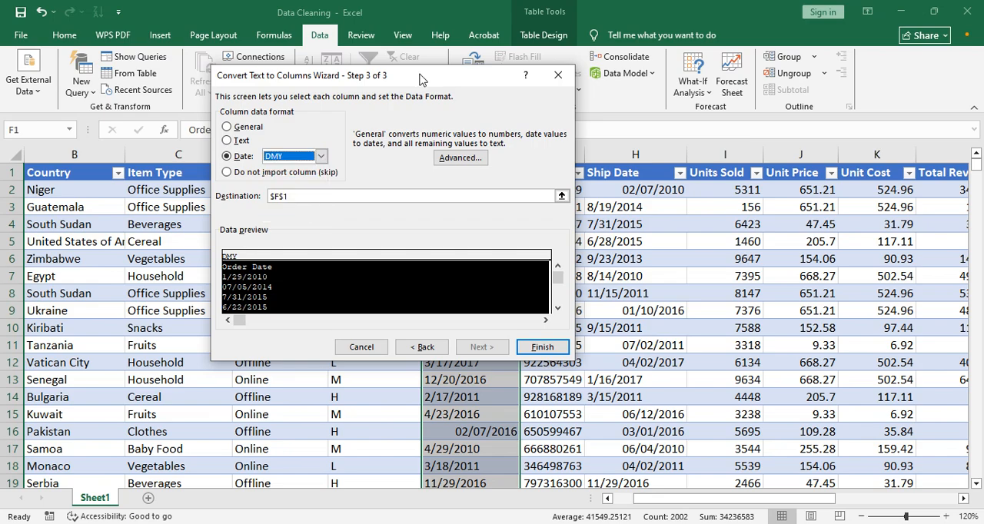
pyautogui.moveTo(400, 75); pyautogui.dragTo(734, 81)
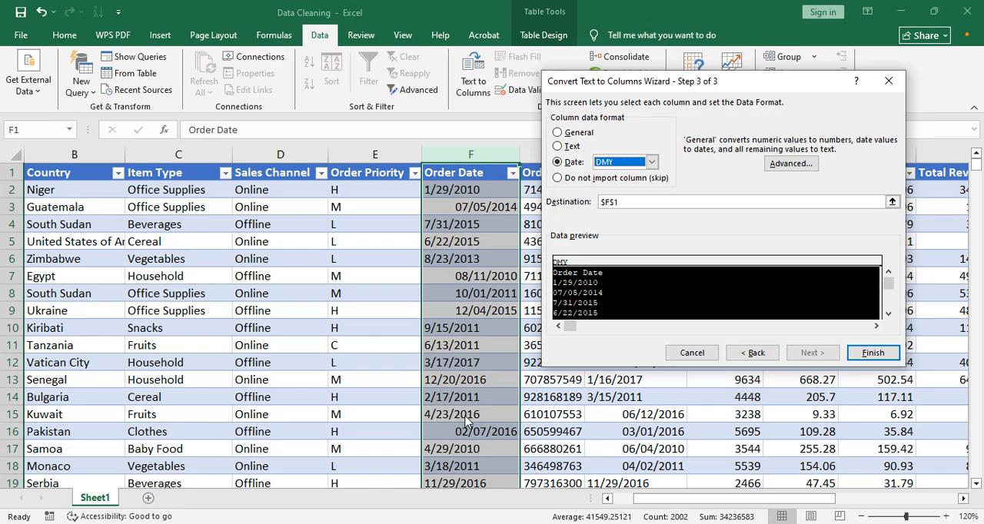
pyautogui.click(652, 161)
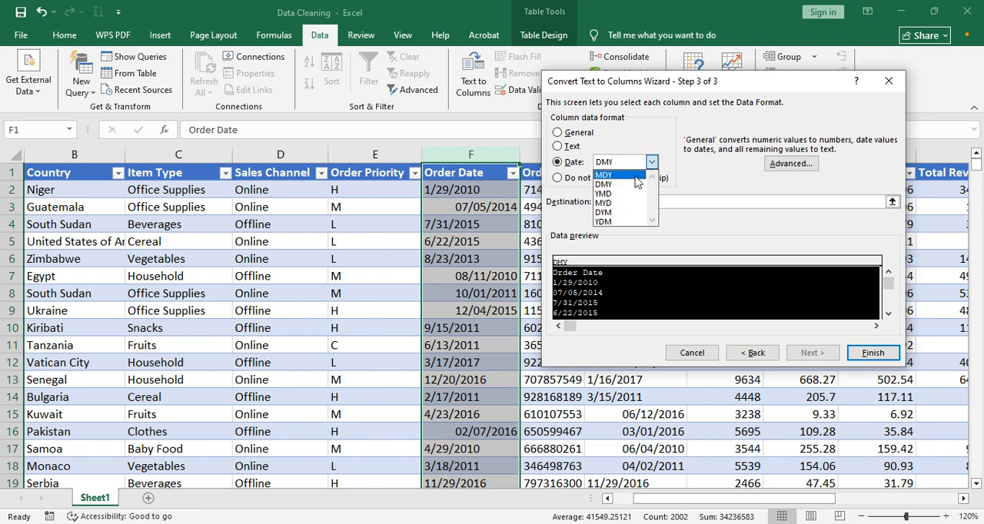
pyautogui.click(621, 176)
pyautogui.moveTo(721, 82); pyautogui.dragTo(571, 96)
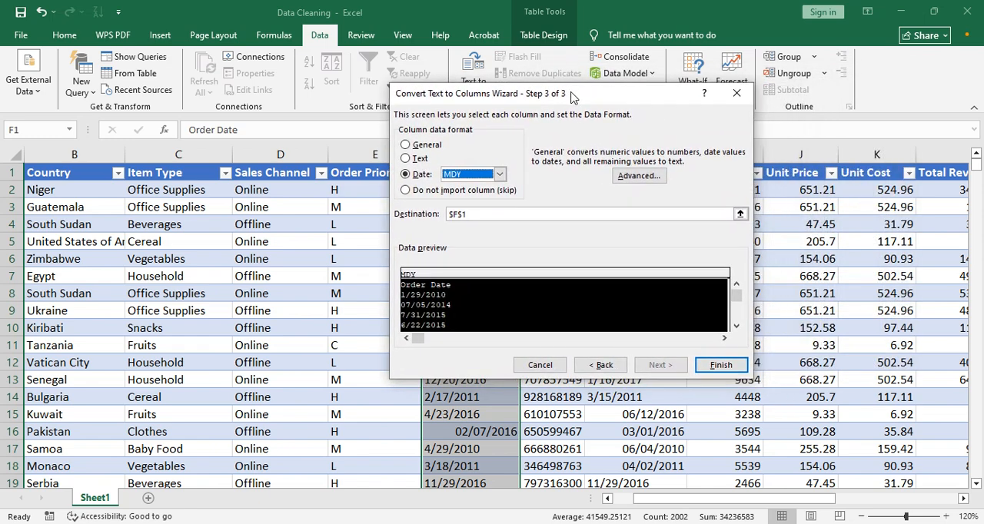
pyautogui.click(723, 366)
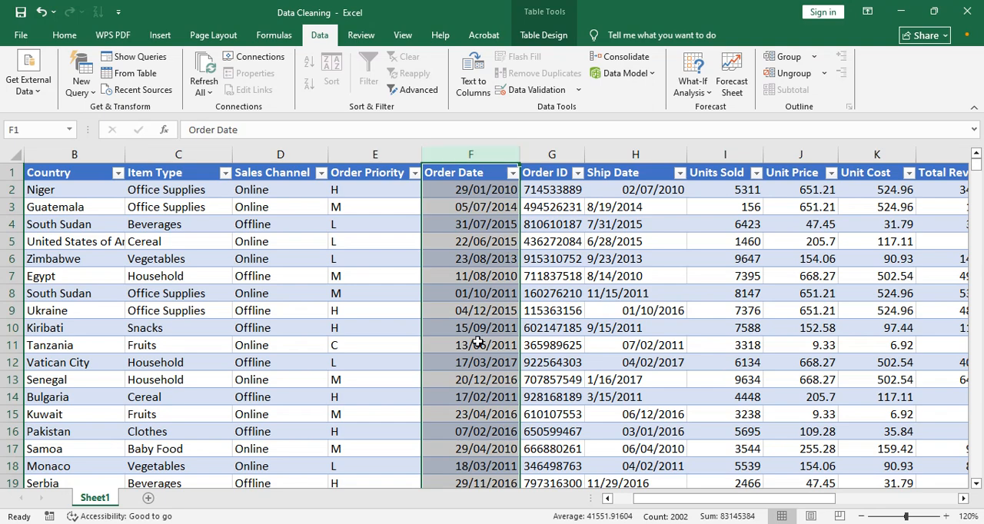
# Check the number format of several converted cells in the Order Date column.
pyautogui.click(473, 226)
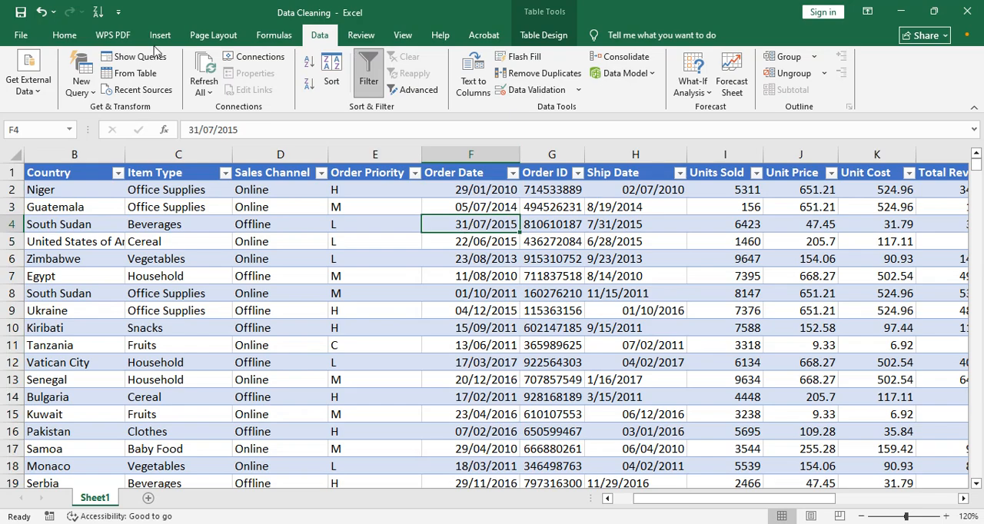
pyautogui.click(65, 34)
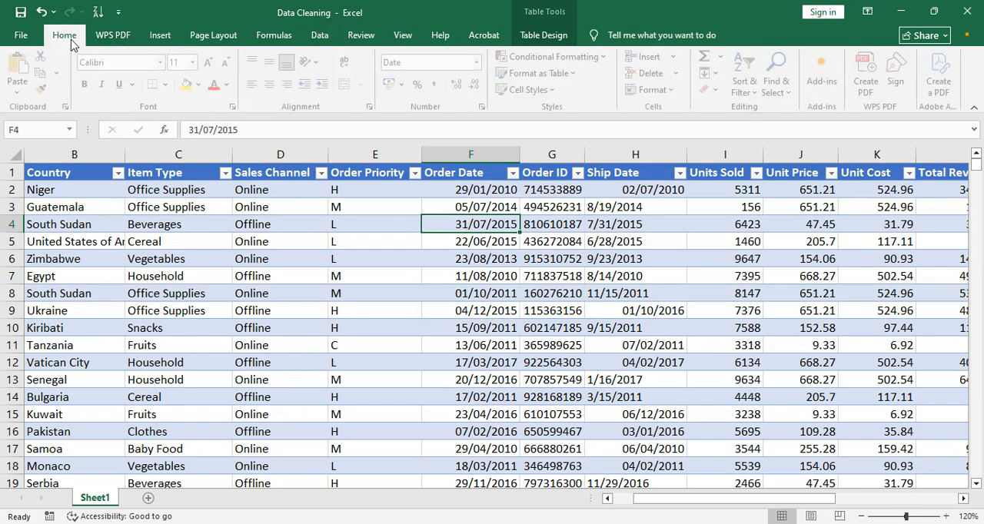
pyautogui.click(472, 192)
pyautogui.click(479, 276)
pyautogui.click(479, 312)
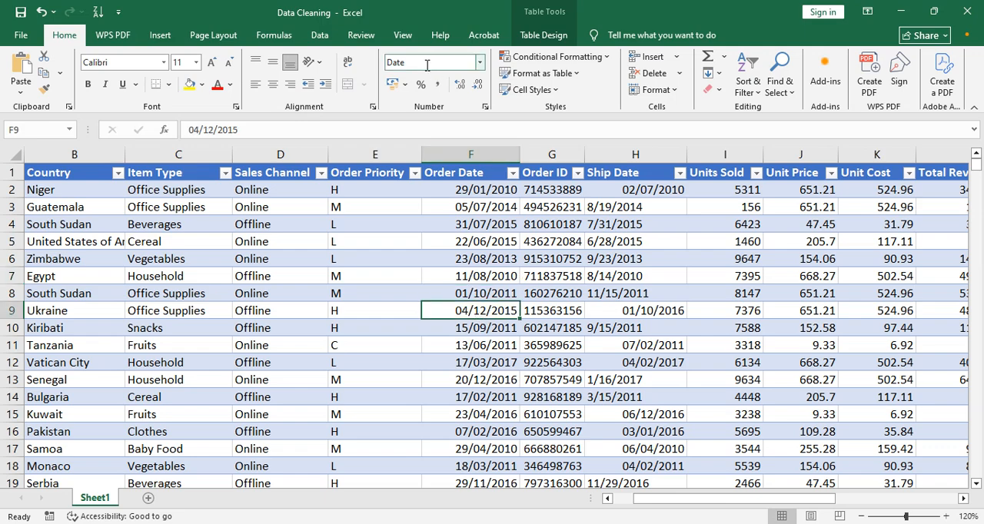
pyautogui.click(479, 327)
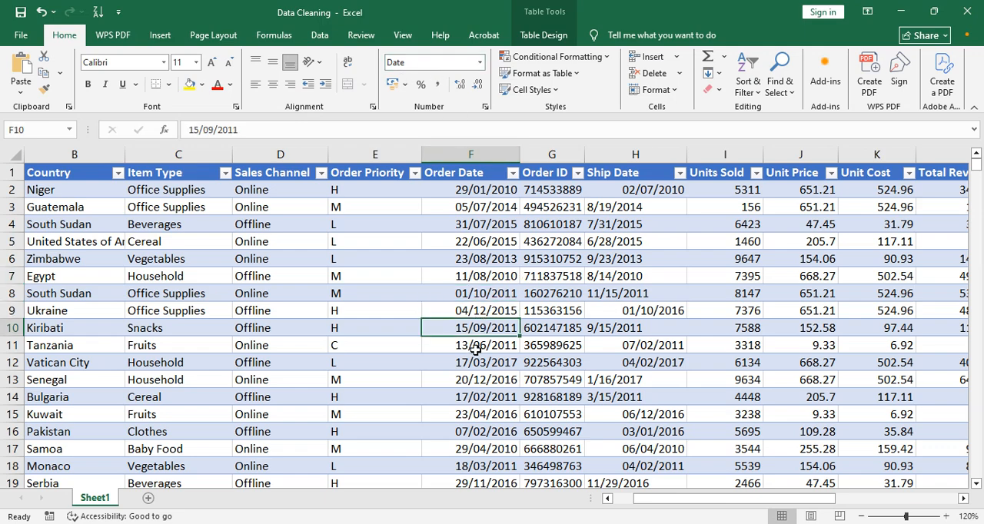
pyautogui.click(473, 346)
pyautogui.click(473, 362)
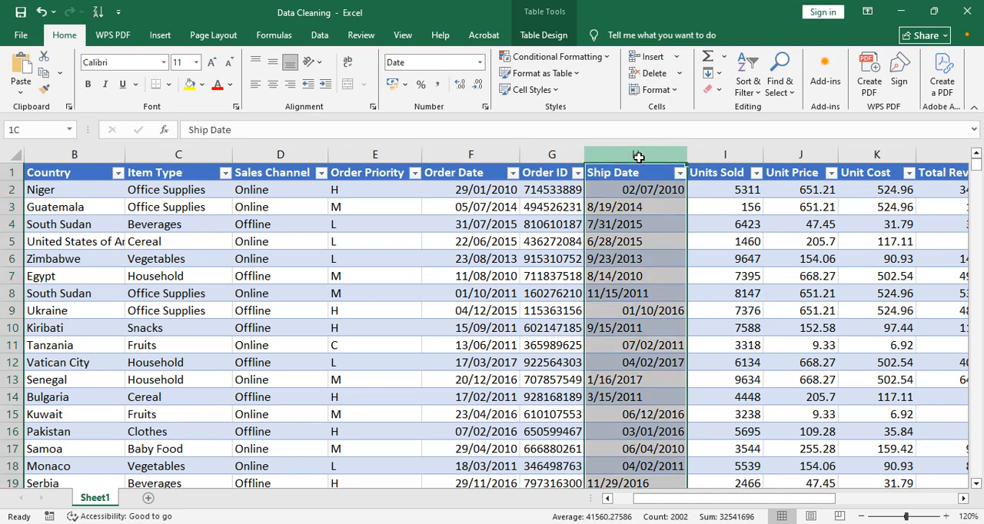
# Convert the Ship Date column to real dates with Text to Columns, using delimited data and the MDY date format.
pyautogui.click(639, 153)
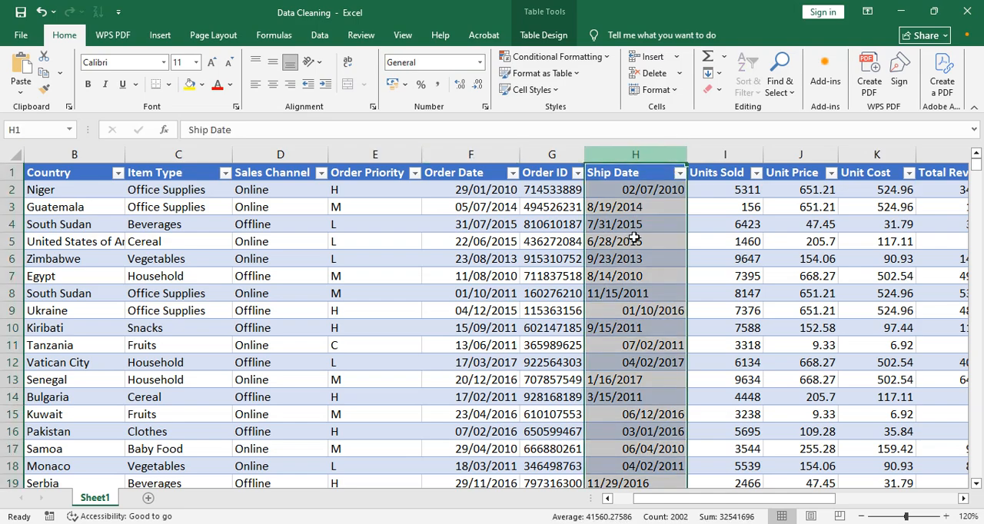
pyautogui.click(317, 36)
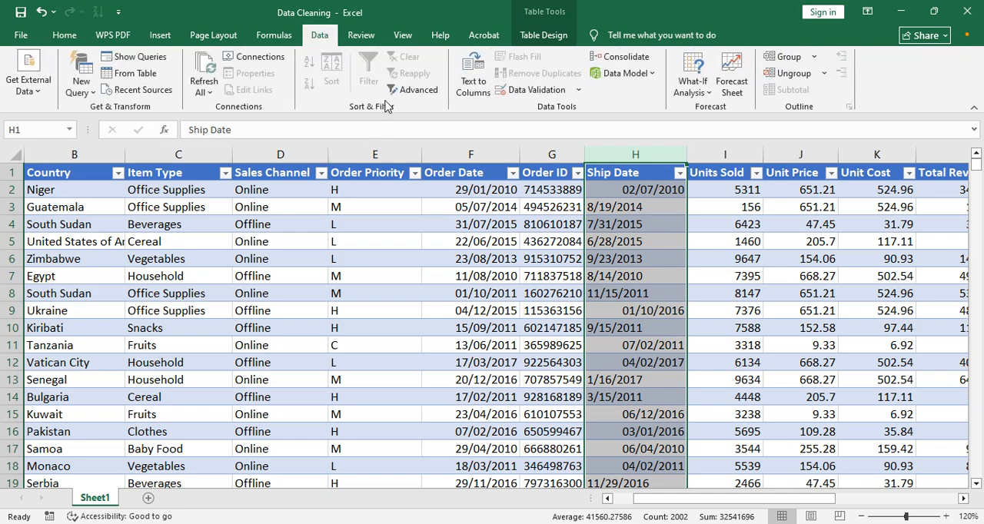
pyautogui.click(478, 77)
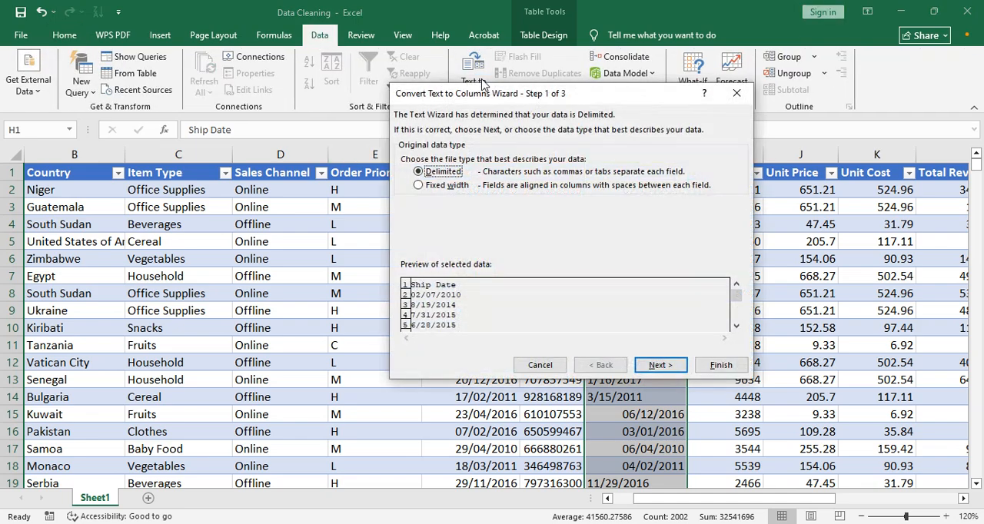
pyautogui.click(658, 367)
pyautogui.click(658, 366)
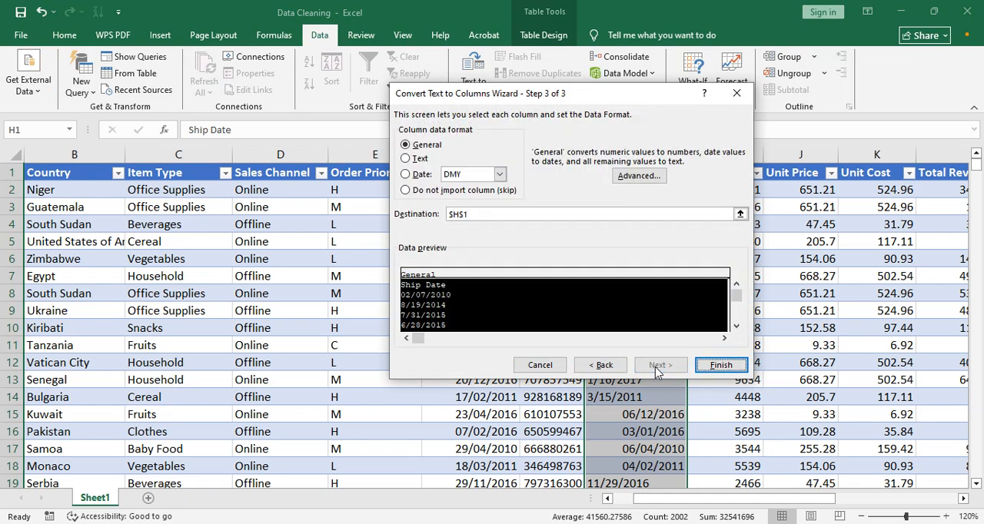
pyautogui.click(499, 174)
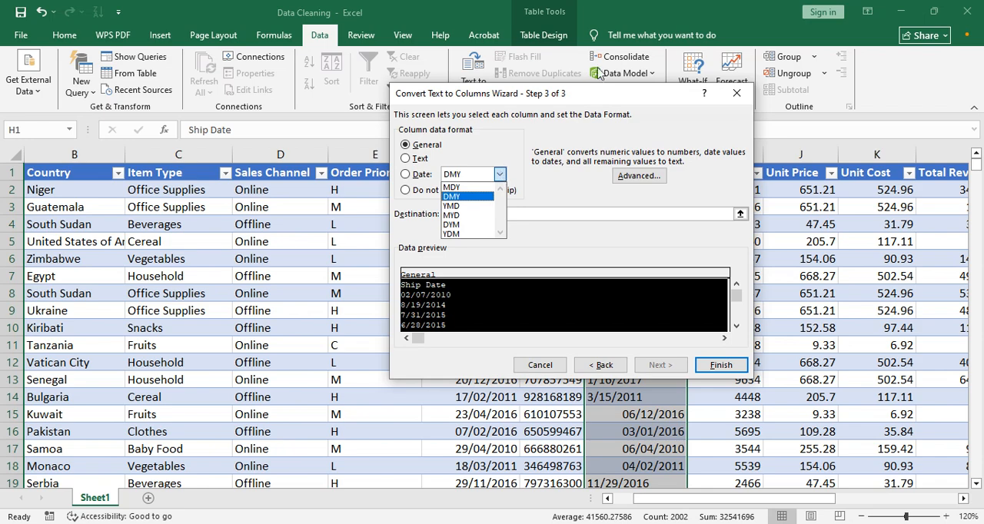
pyautogui.click(615, 93)
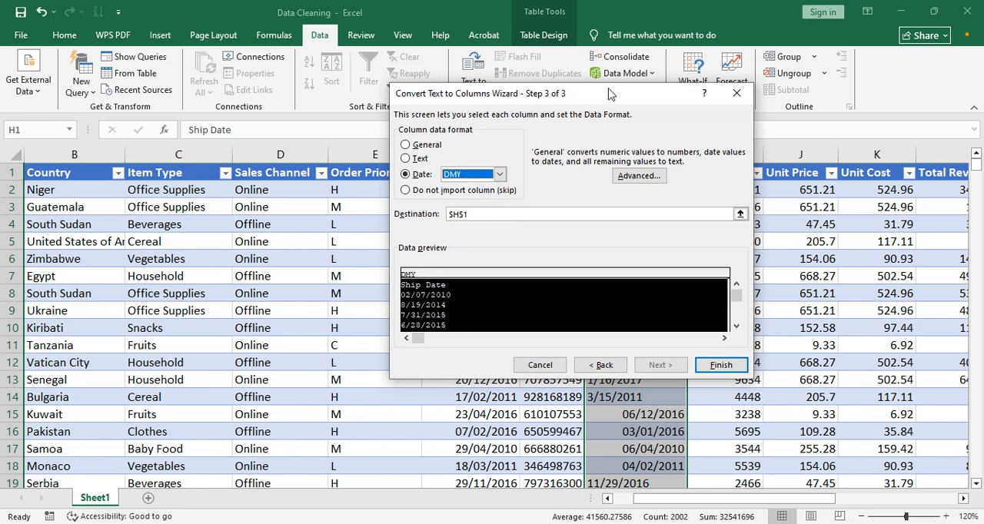
pyautogui.moveTo(609, 93); pyautogui.dragTo(406, 100)
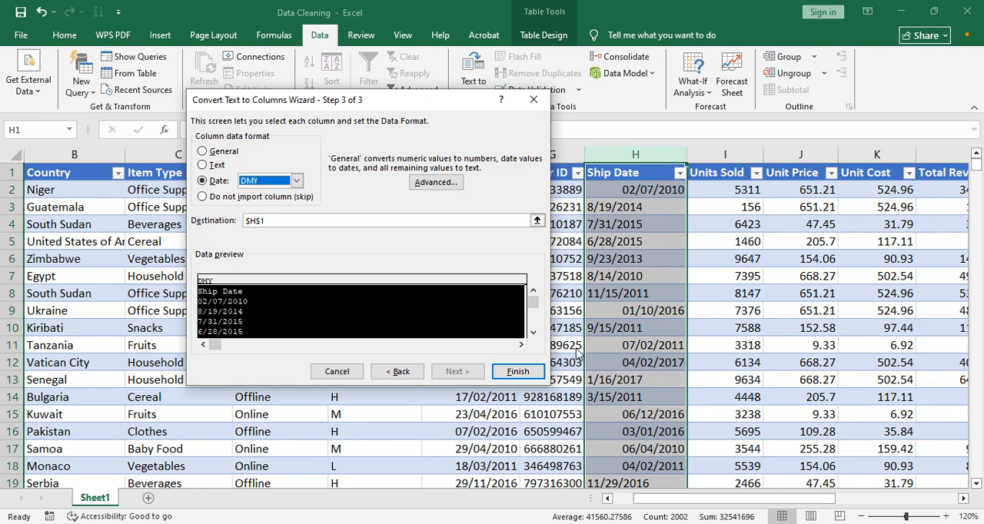
pyautogui.click(295, 180)
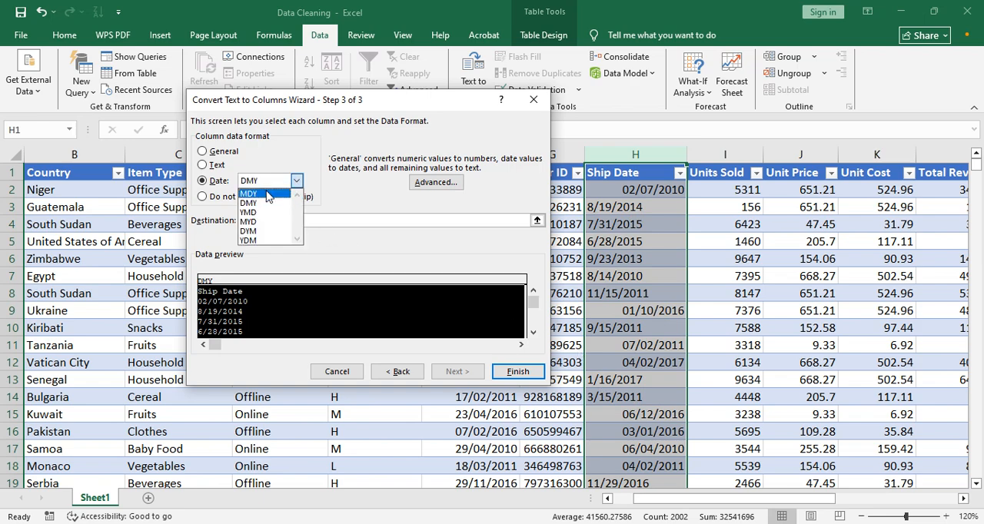
pyautogui.click(263, 193)
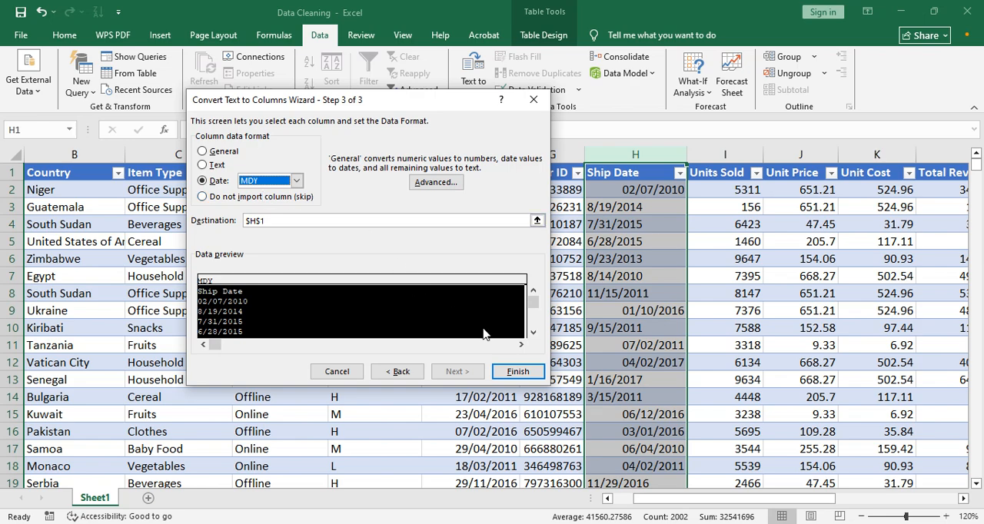
pyautogui.click(518, 373)
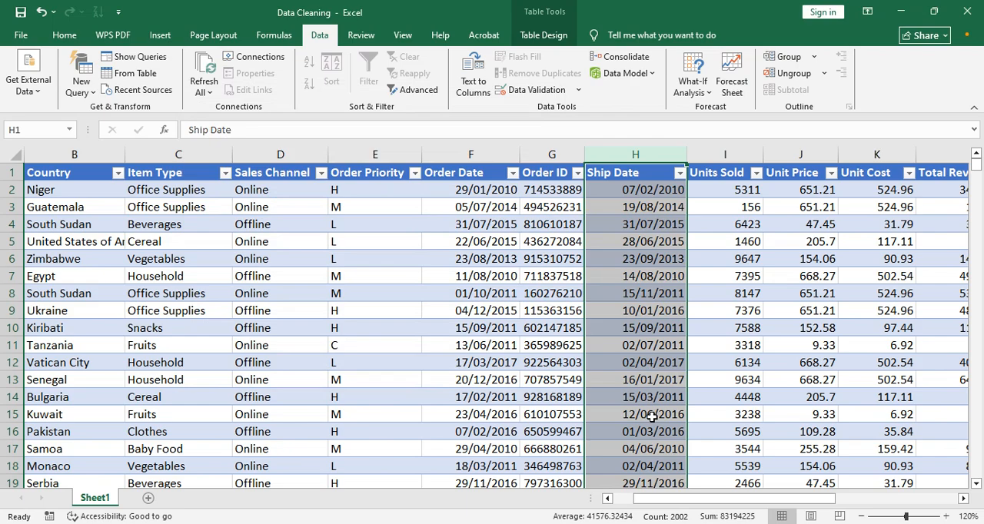
# Check the number format of several converted cells in the Ship Date column.
pyautogui.click(479, 278)
pyautogui.click(629, 271)
pyautogui.click(644, 395)
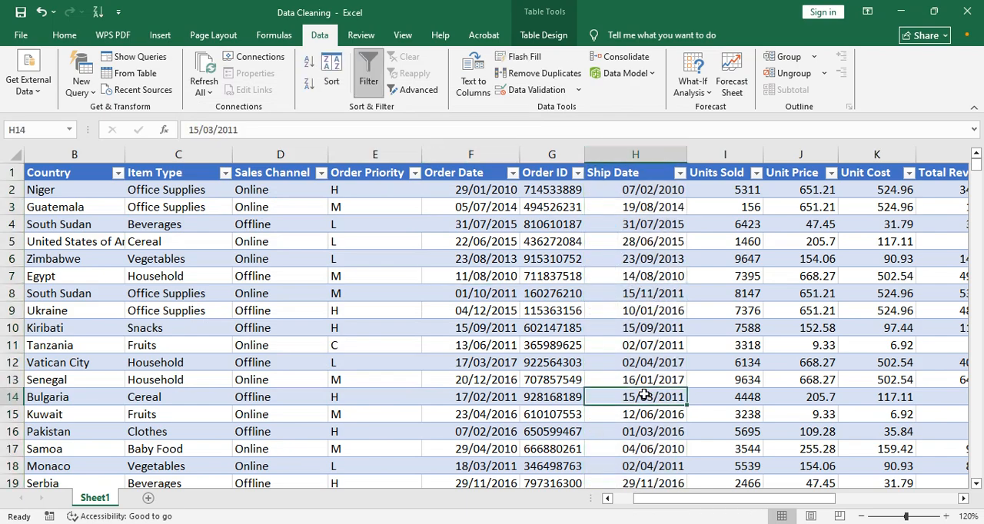
pyautogui.click(64, 34)
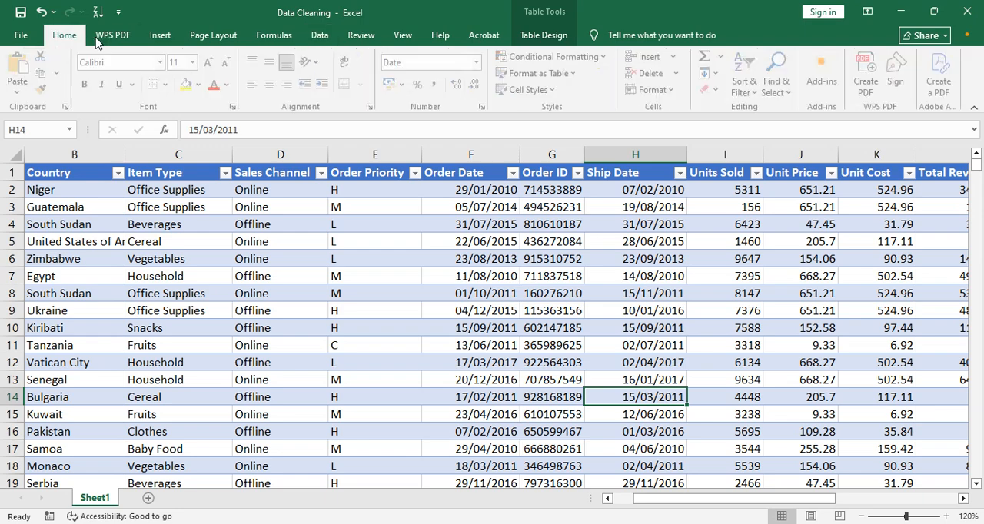
pyautogui.click(612, 203)
pyautogui.click(642, 274)
pyautogui.click(655, 350)
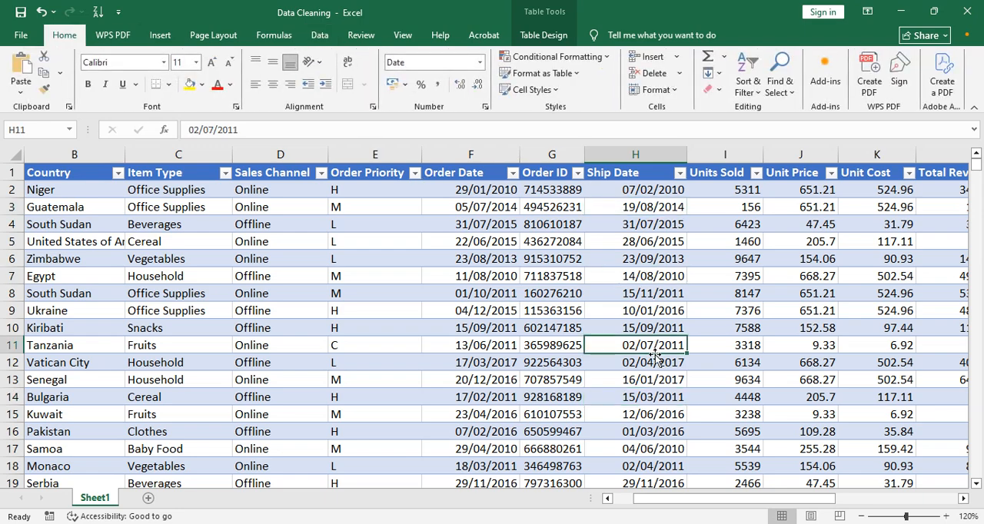
pyautogui.click(657, 415)
pyautogui.click(639, 452)
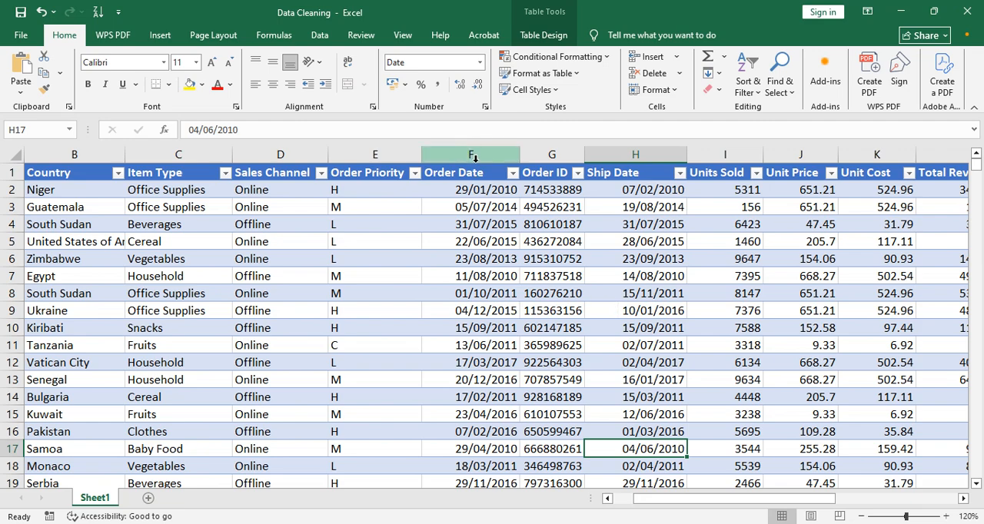
# Open the detailed date format settings for all Order Date values and inspect the locale choices, keeping English (United Kingdom).
pyautogui.click(472, 193)
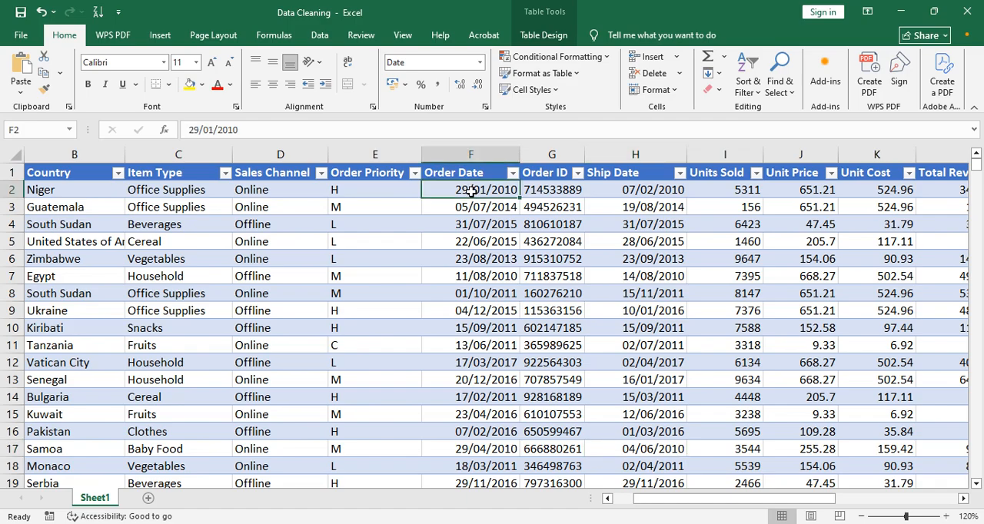
pyautogui.hotkey('ctrl', 'shift', 'Down')
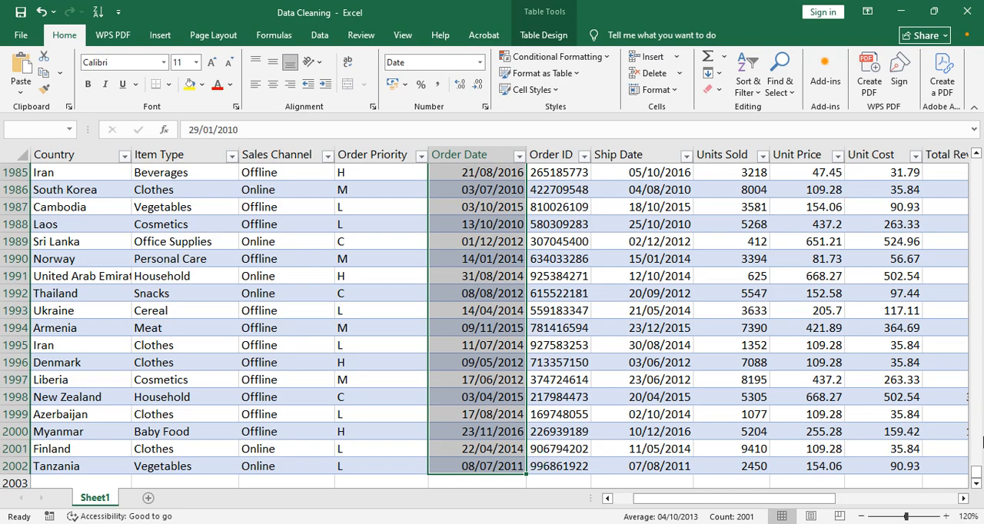
pyautogui.moveTo(976, 475); pyautogui.dragTo(976, 159)
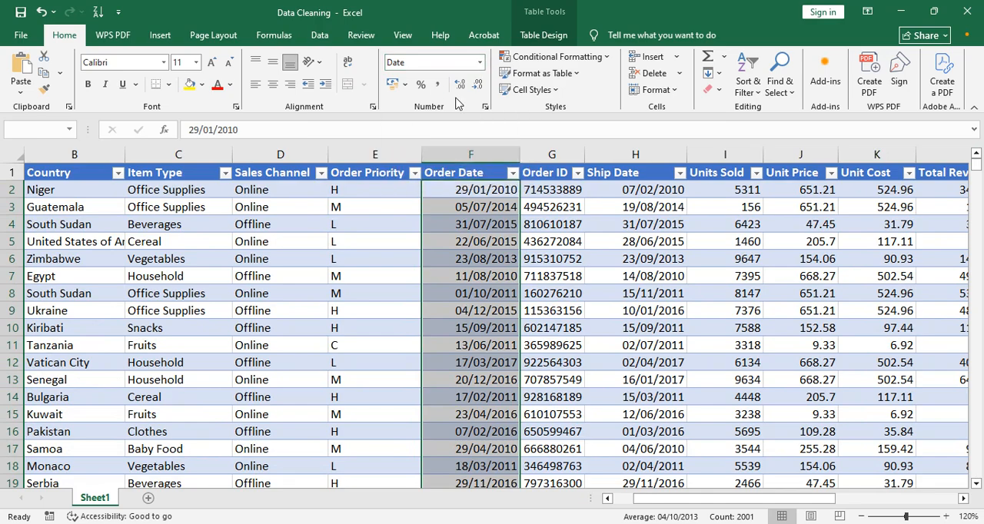
pyautogui.click(480, 64)
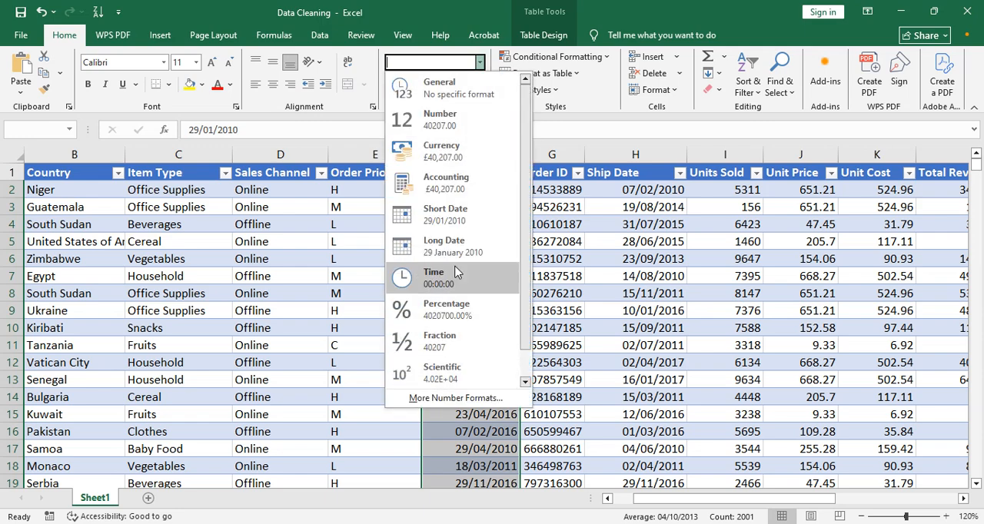
pyautogui.click(448, 401)
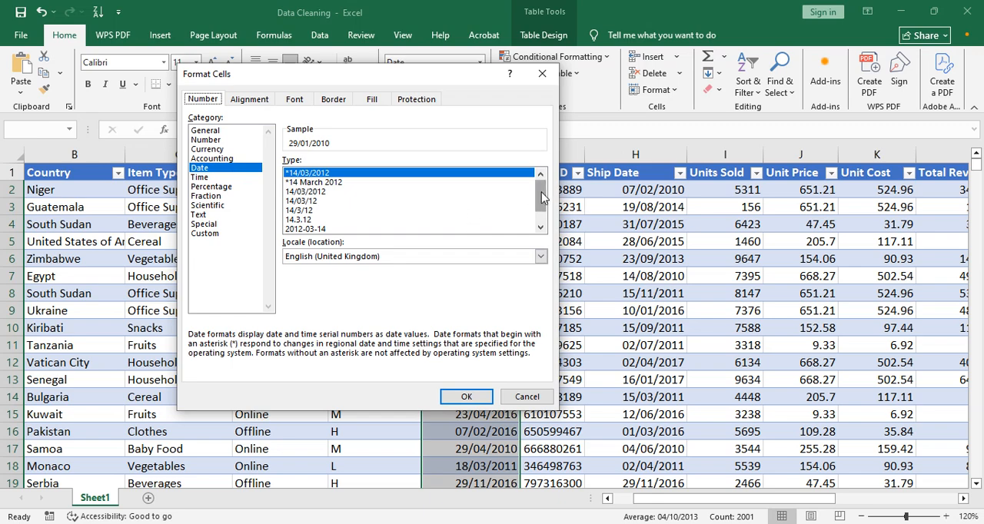
pyautogui.click(540, 258)
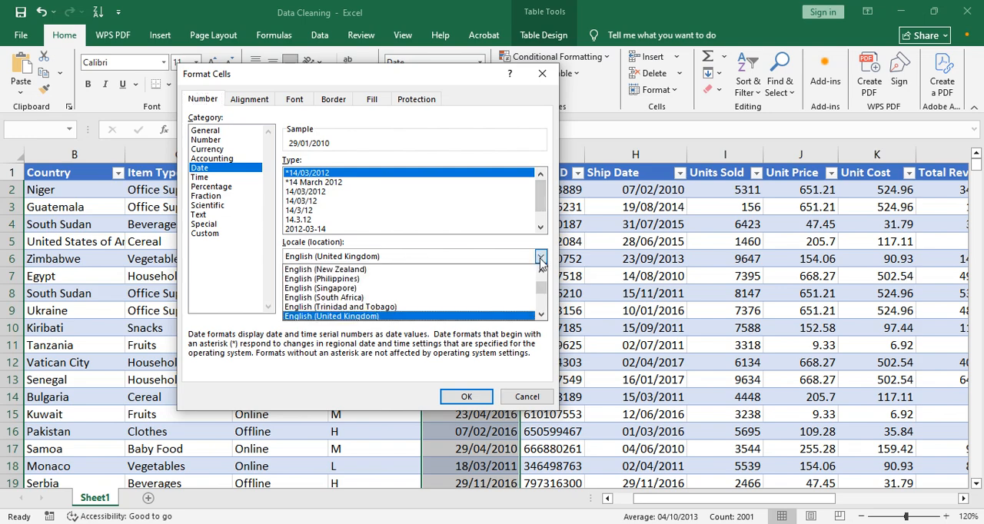
pyautogui.click(541, 314)
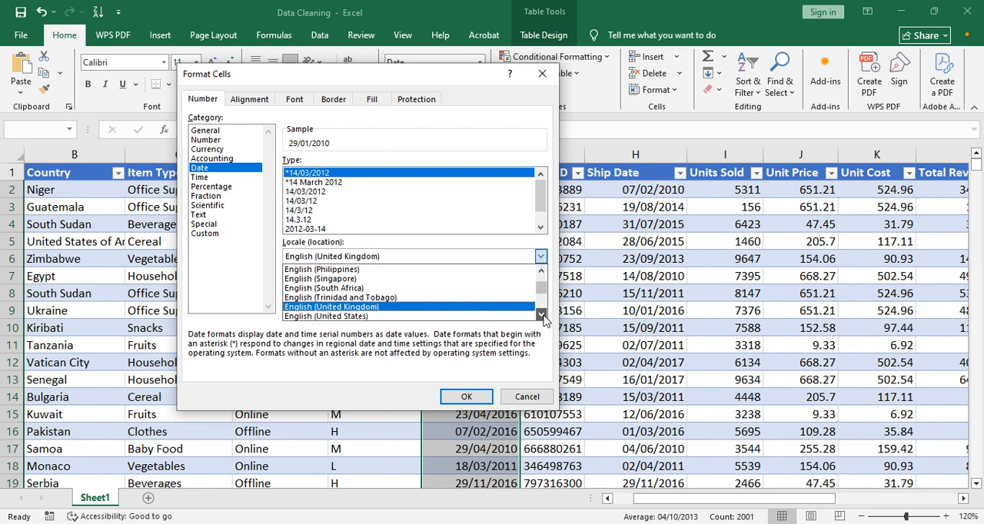
pyautogui.click(365, 307)
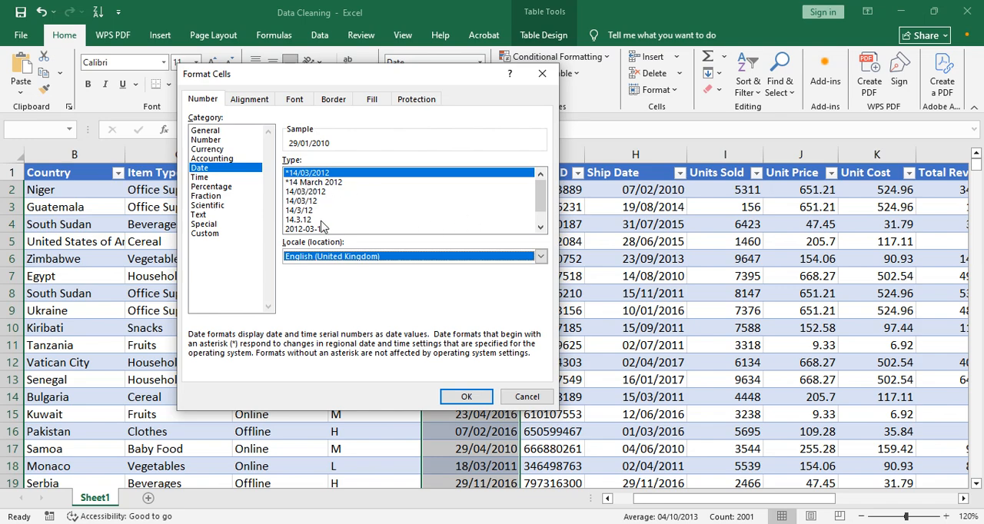
# Preview the available United Kingdom date types on the Order Date values and leave the format settings without applying any.
pyautogui.hotkey('alt', 'Down')
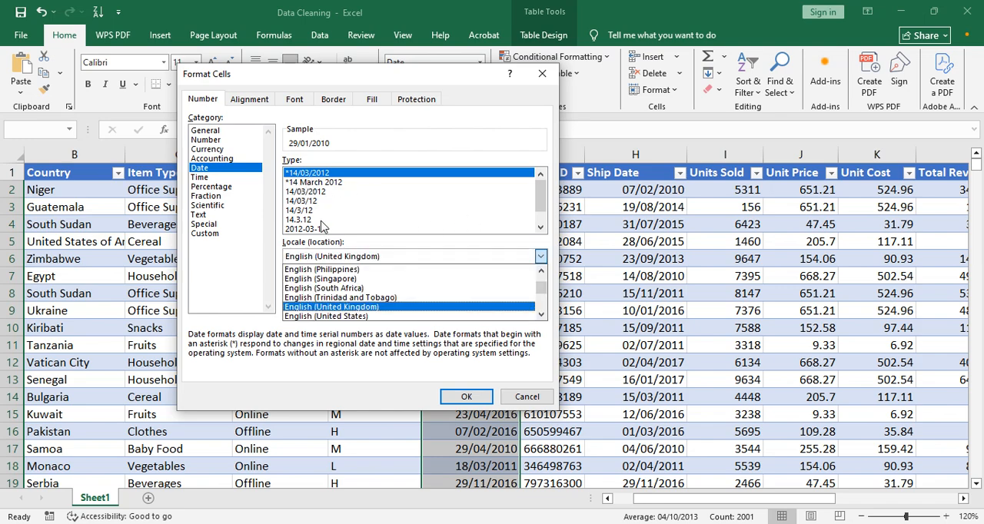
pyautogui.click(314, 172)
pyautogui.click(314, 179)
pyautogui.press('Up')
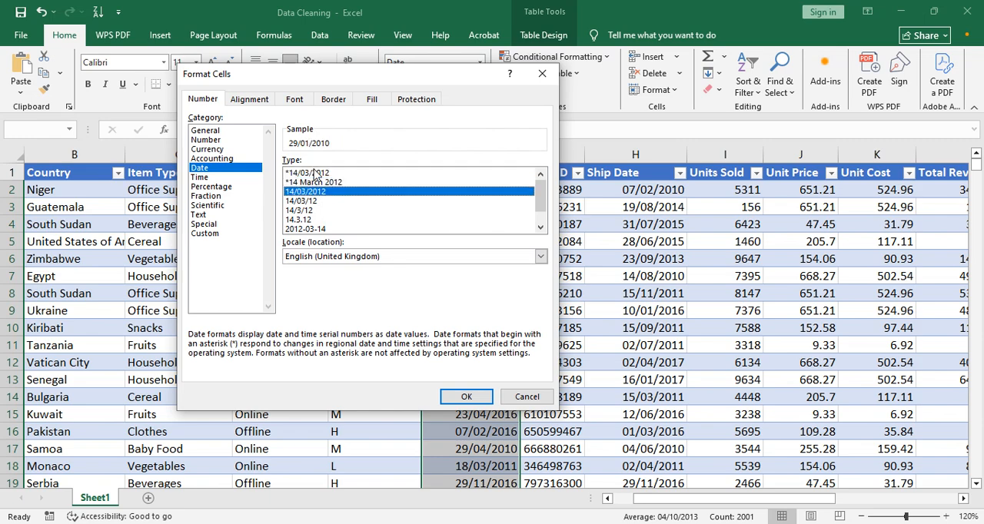
pyautogui.press('Down')
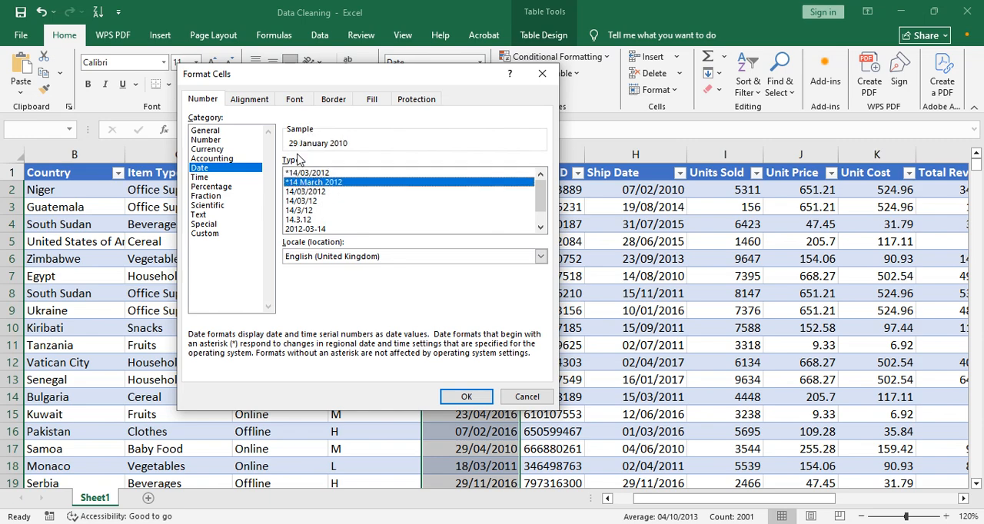
pyautogui.press('Down')
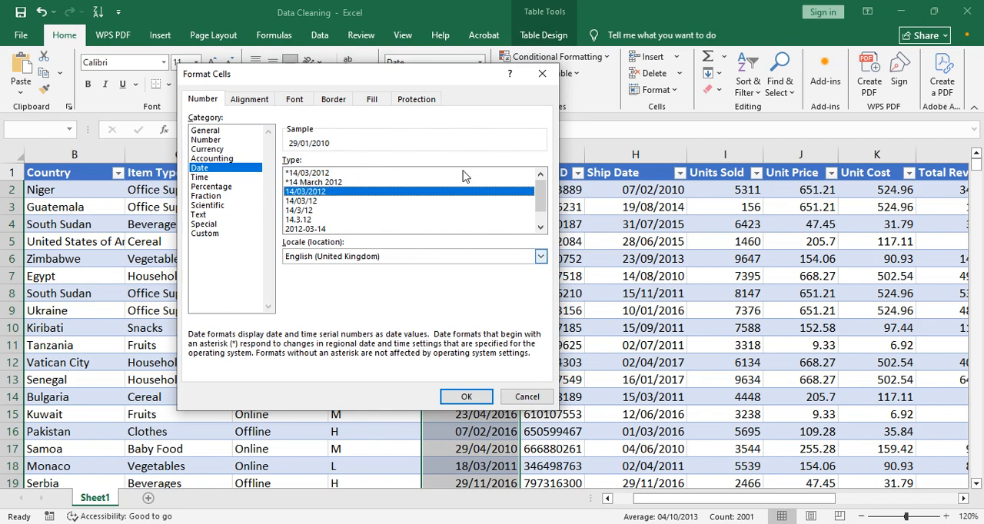
pyautogui.press('Down')
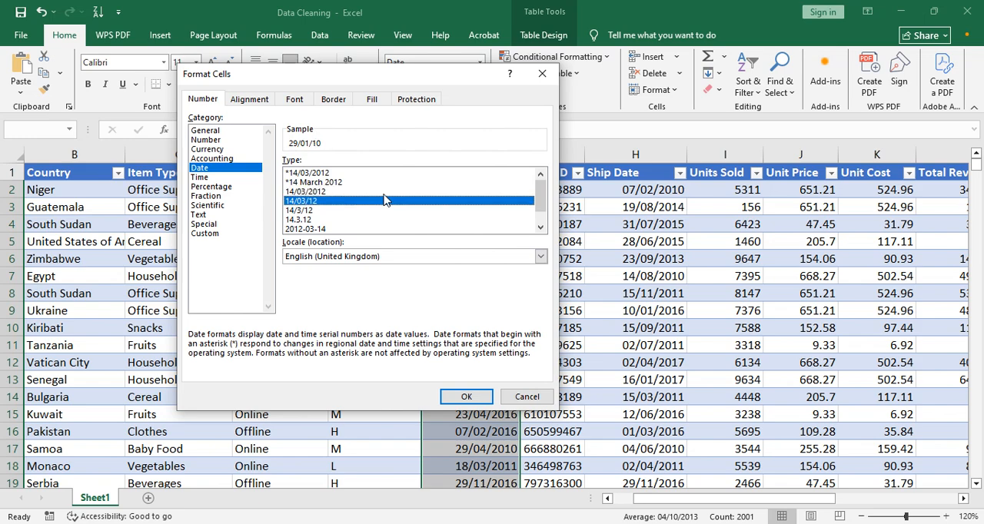
pyautogui.press('Up')
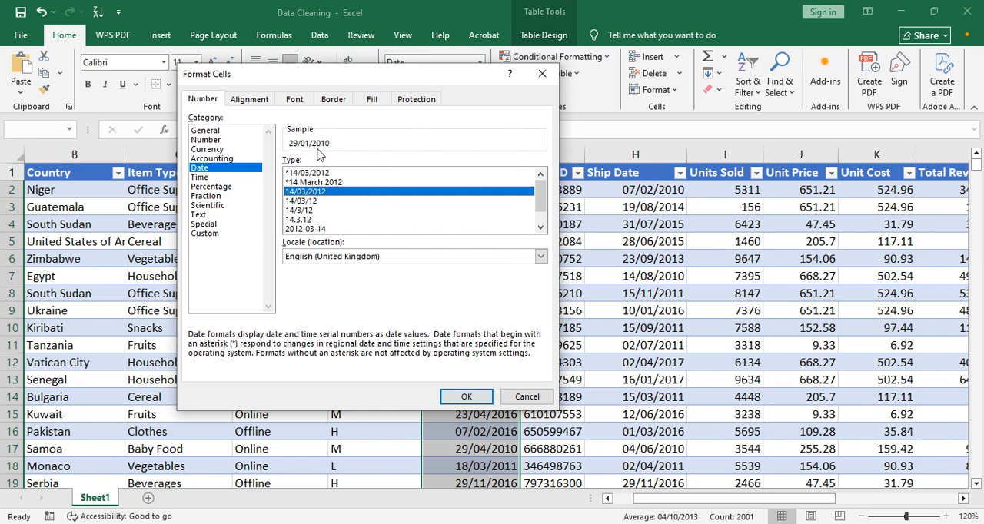
pyautogui.press('Down')
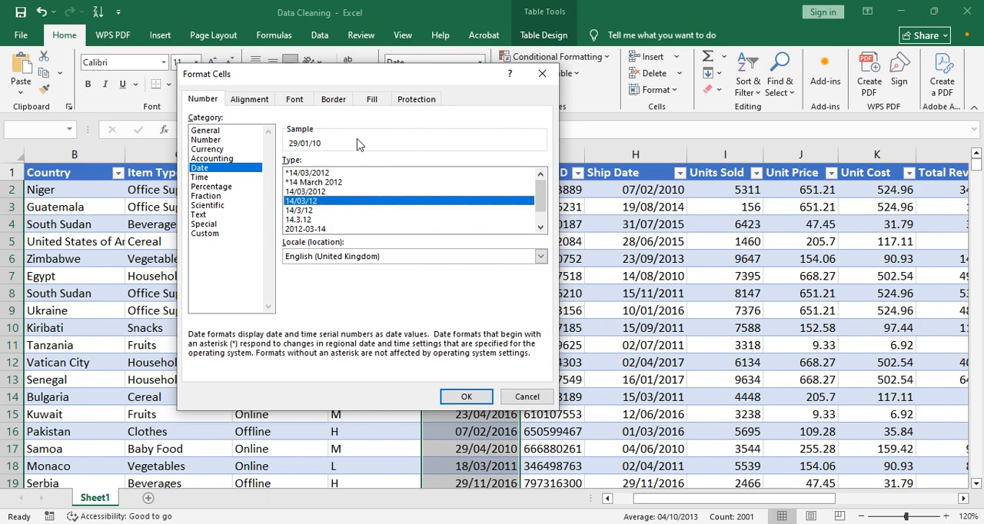
pyautogui.press('Down')
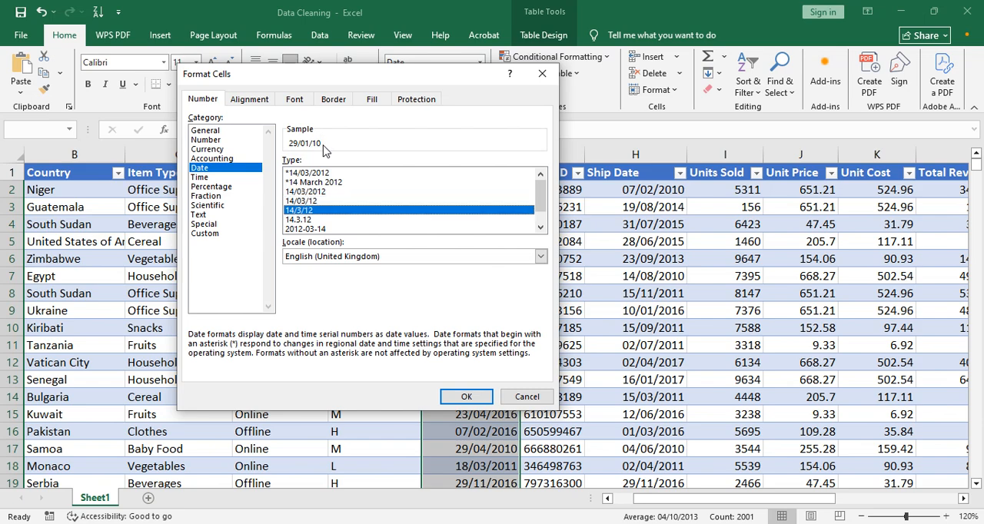
pyautogui.press('Down')
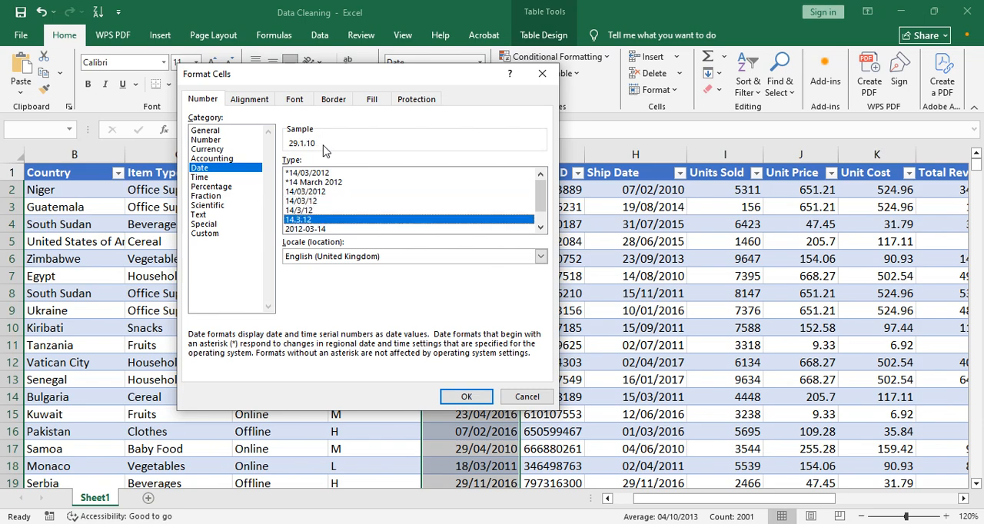
pyautogui.press('Down')
pyautogui.press('Down')
pyautogui.press('Down')
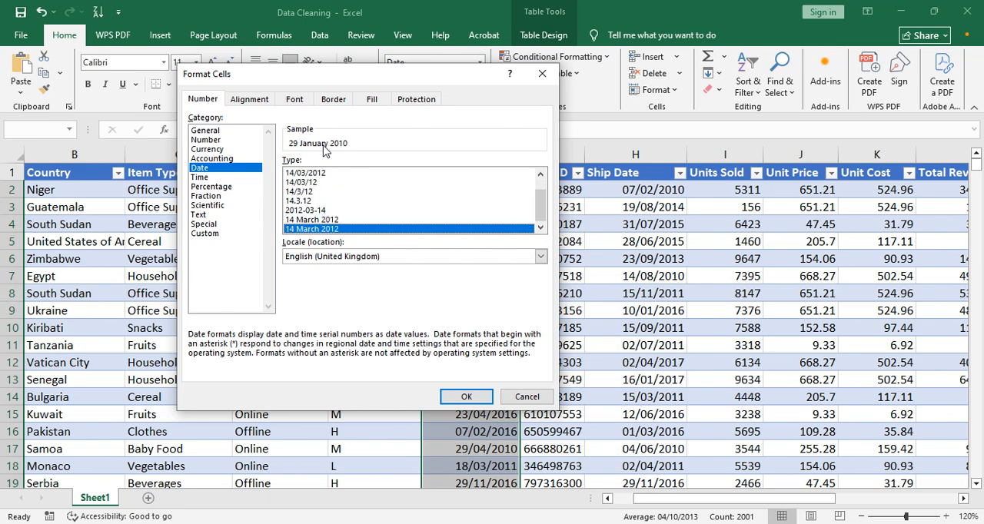
pyautogui.moveTo(548, 216); pyautogui.dragTo(546, 191)
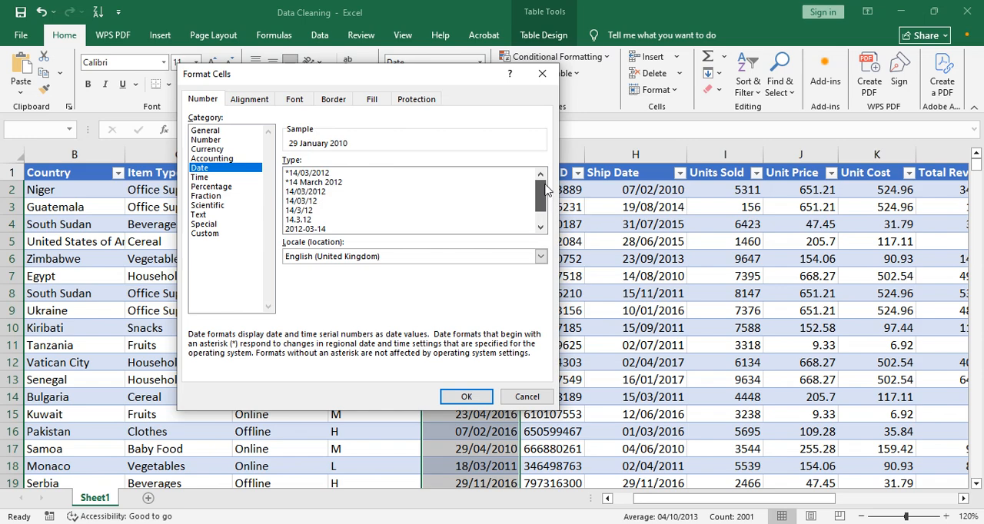
pyautogui.click(308, 174)
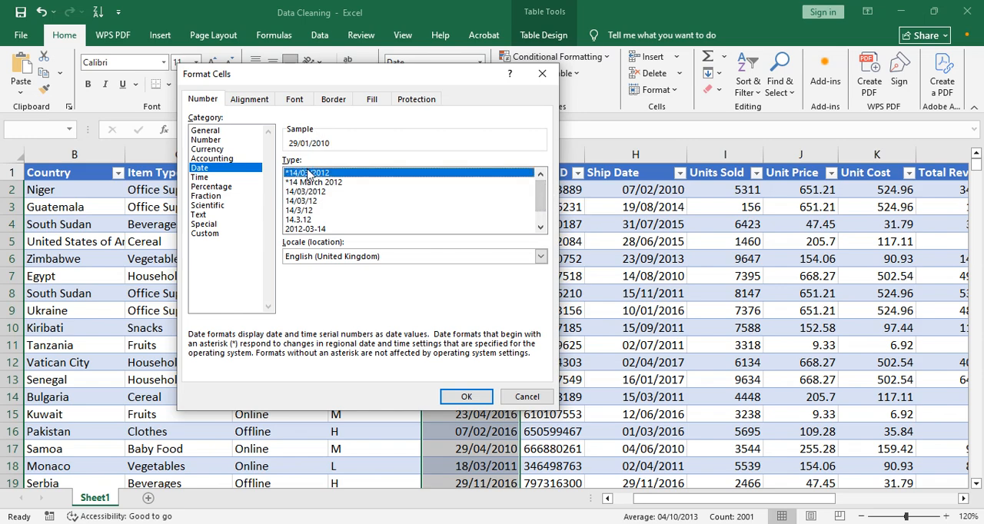
pyautogui.press('Down')
pyautogui.press('Down')
pyautogui.press('Down')
pyautogui.press('Down')
pyautogui.press('Down')
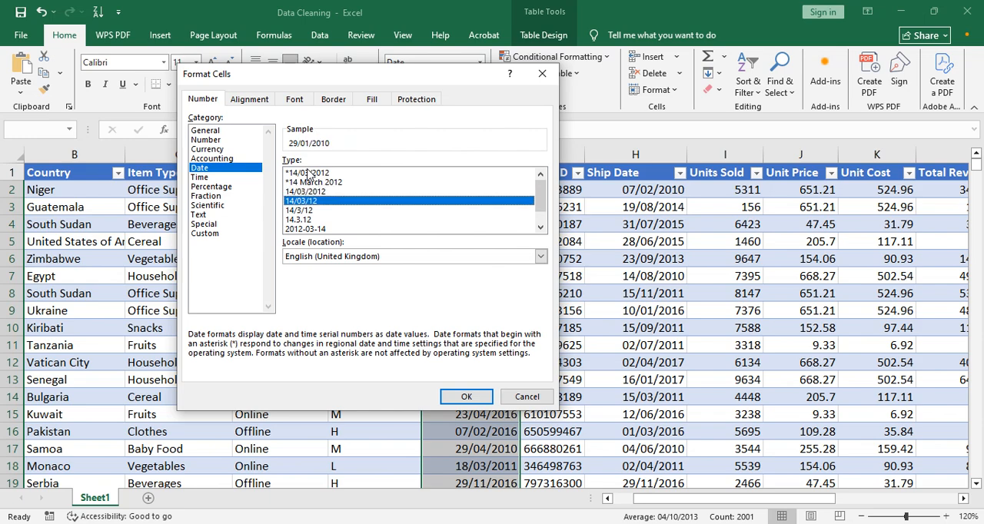
pyautogui.press('Down')
pyautogui.press('Down')
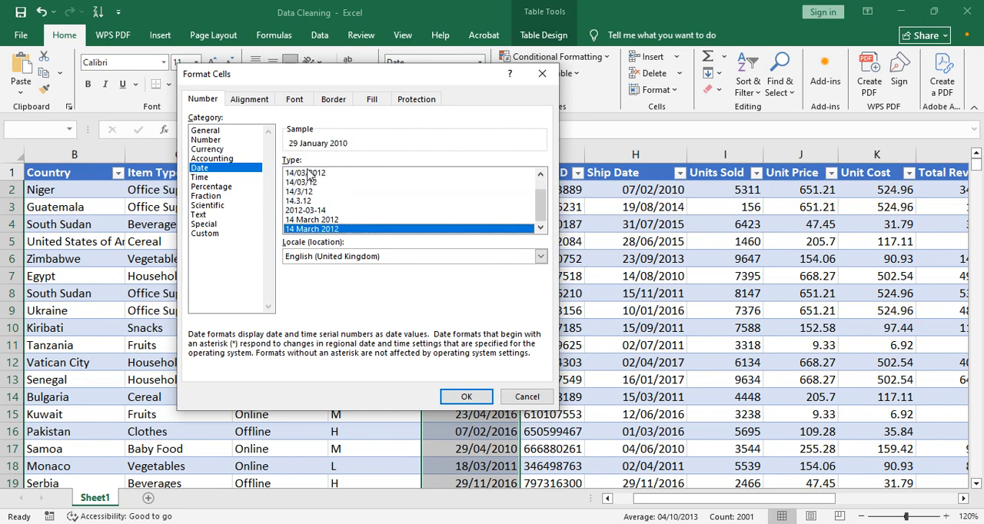
pyautogui.press('Up')
pyautogui.press('Up')
pyautogui.press('Up')
pyautogui.press('Up')
pyautogui.press('Up')
pyautogui.press('Up')
pyautogui.press('Up')
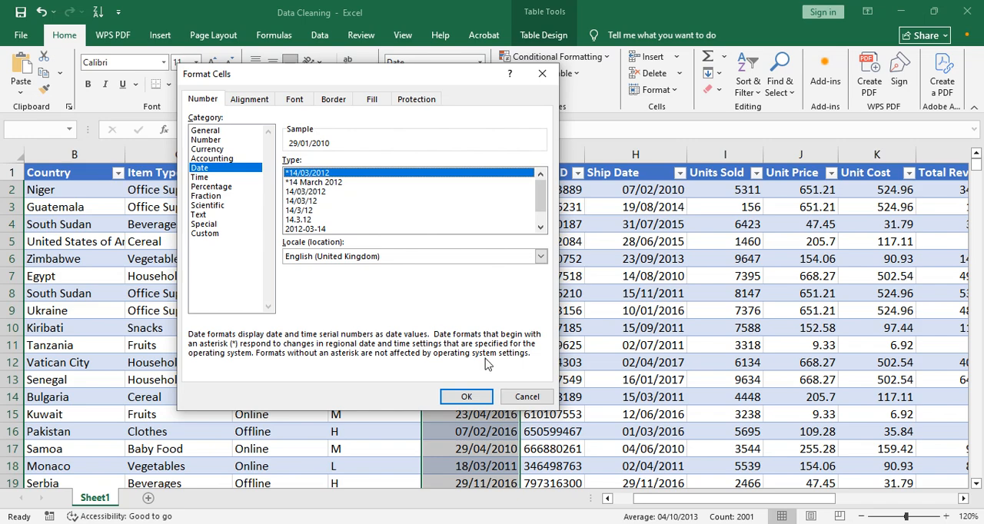
pyautogui.click(519, 398)
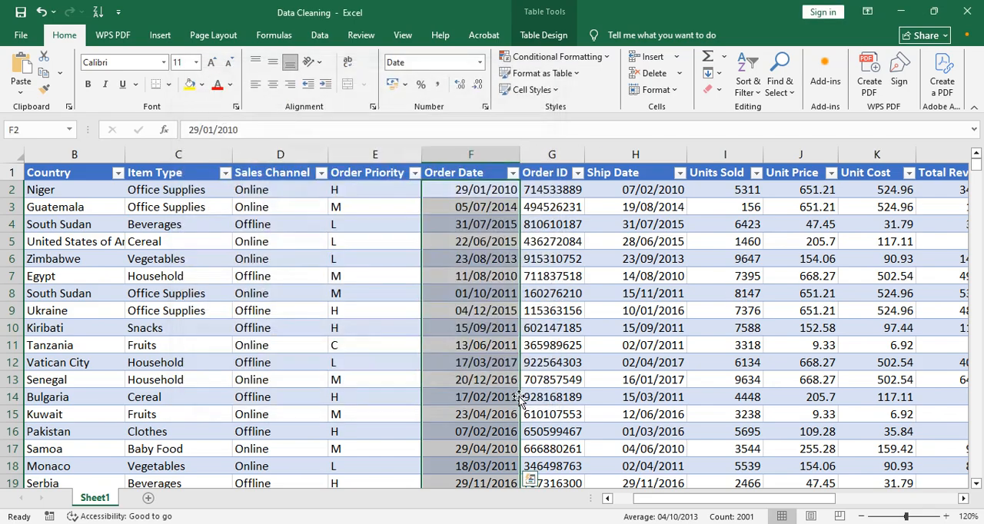